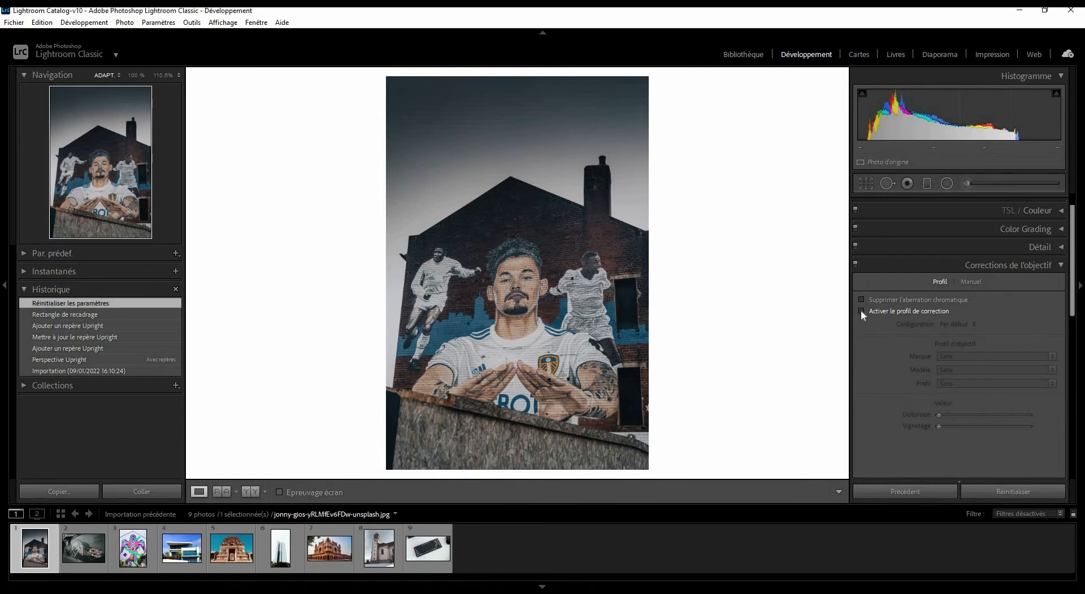
Draw guided Upright lines along the brick wall's left edge and across its eaves, and compare the correction with the imported version
click(1061, 265)
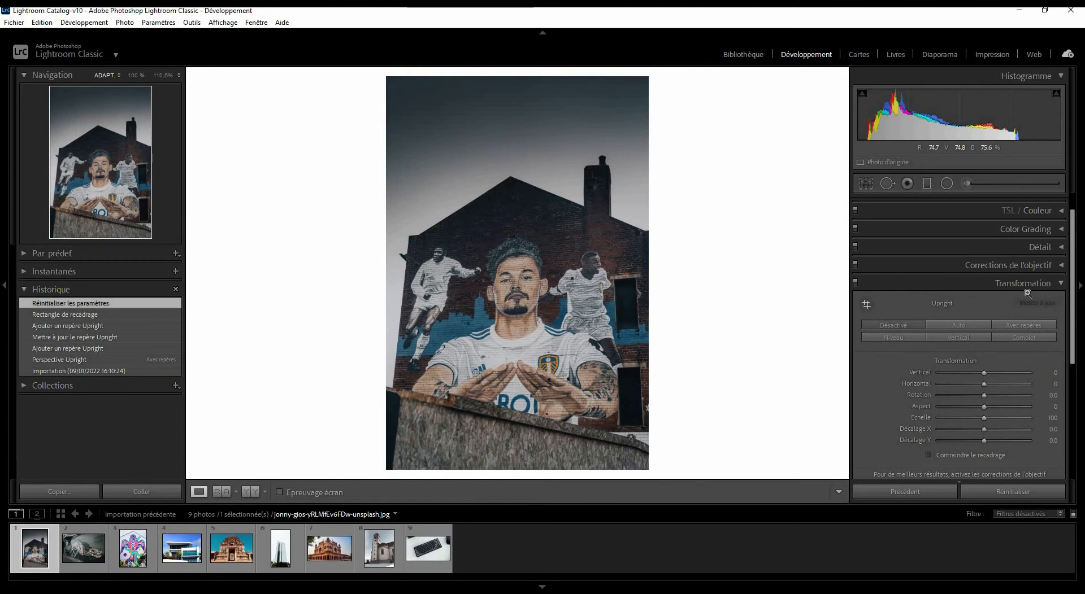
scroll(859, 272, down, 1)
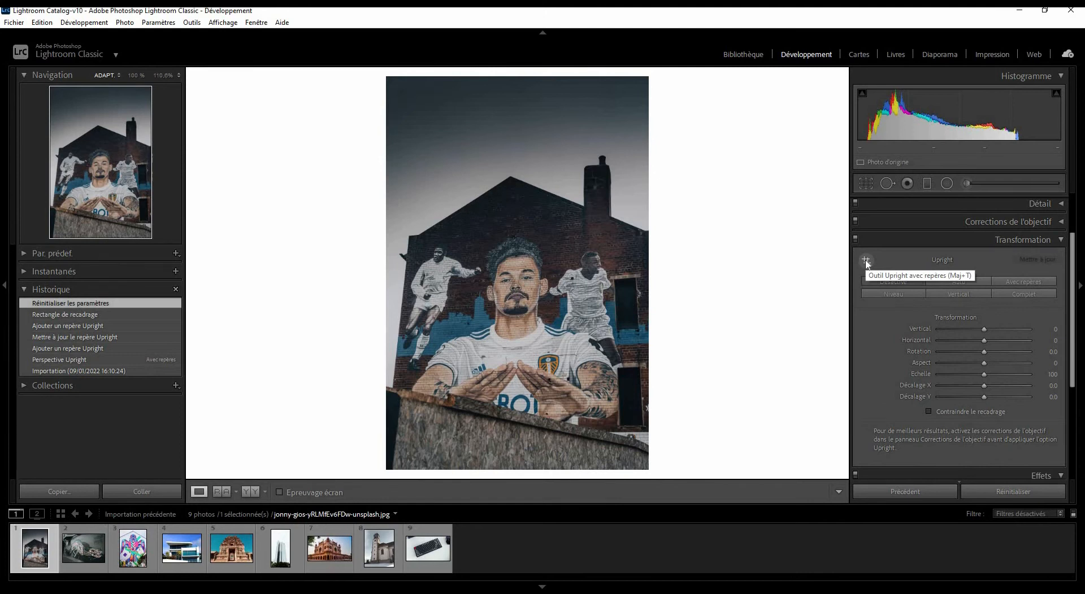
click(853, 262)
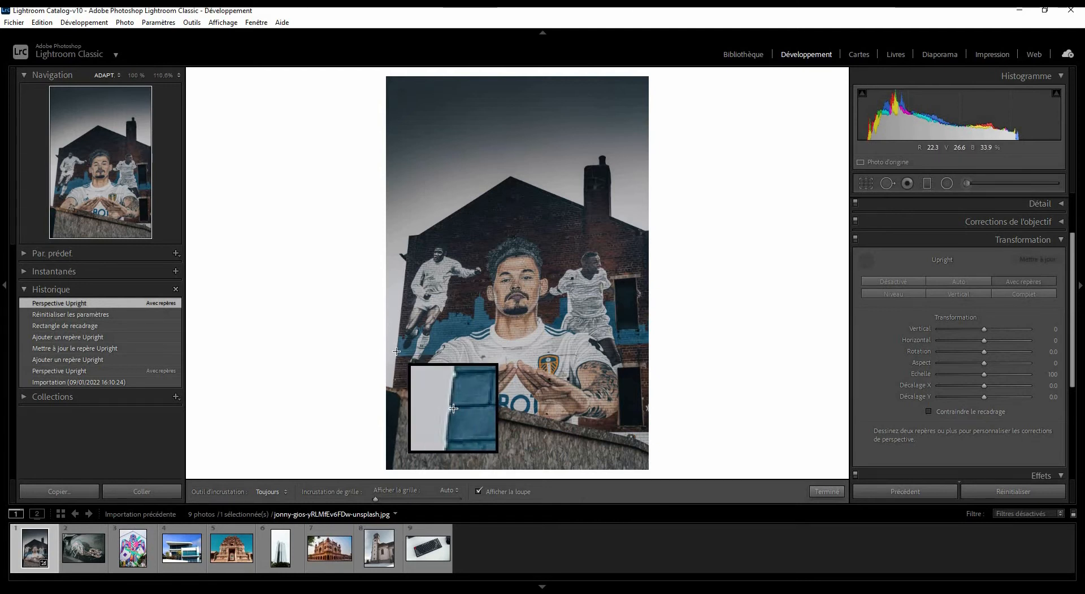
drag(395, 350, 405, 275)
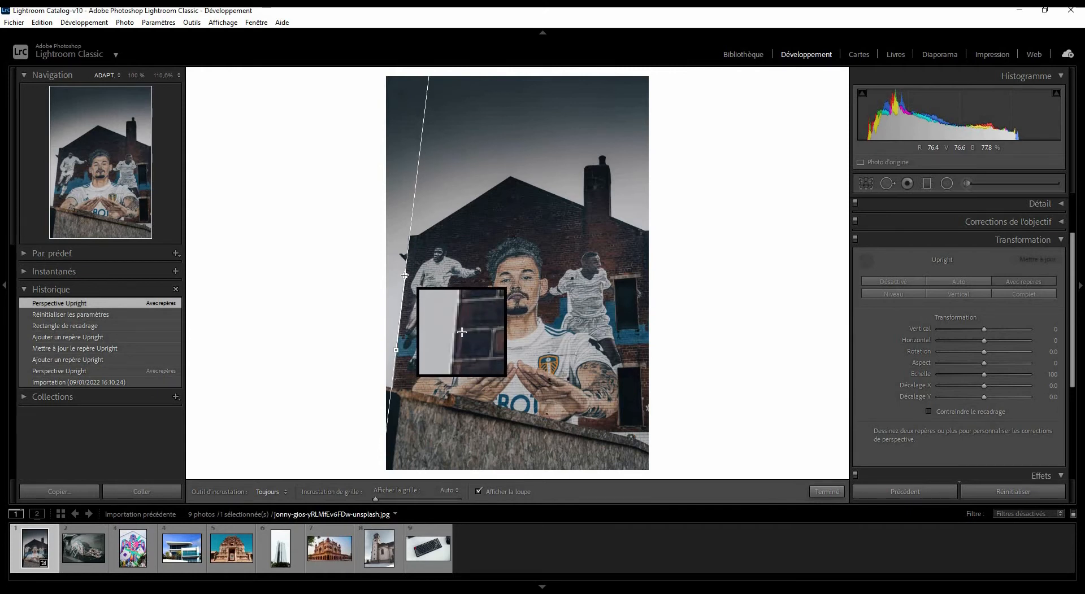
drag(405, 274, 405, 272)
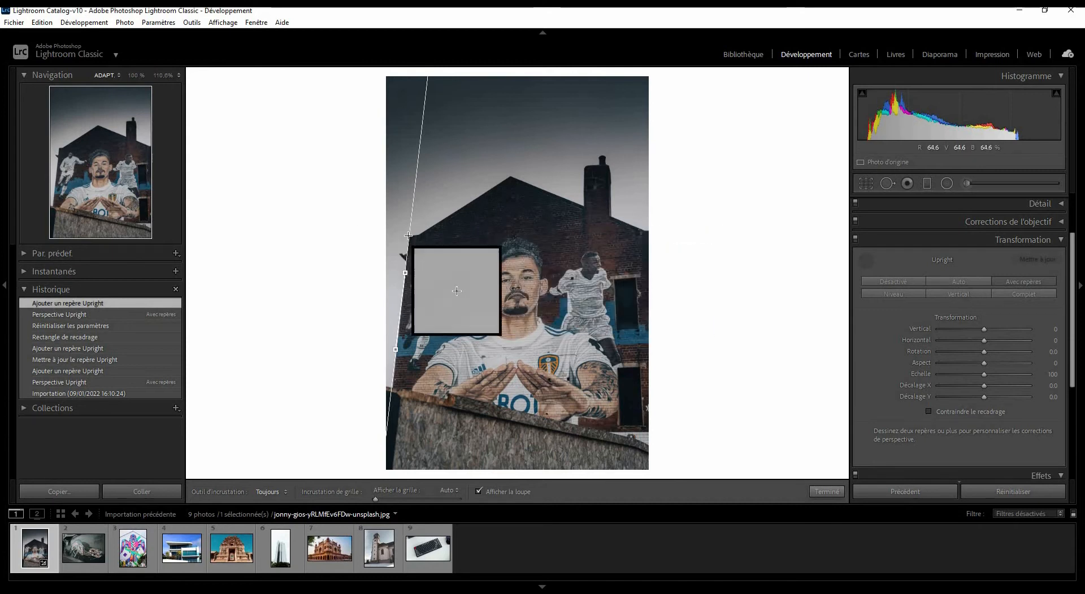
drag(408, 235, 645, 233)
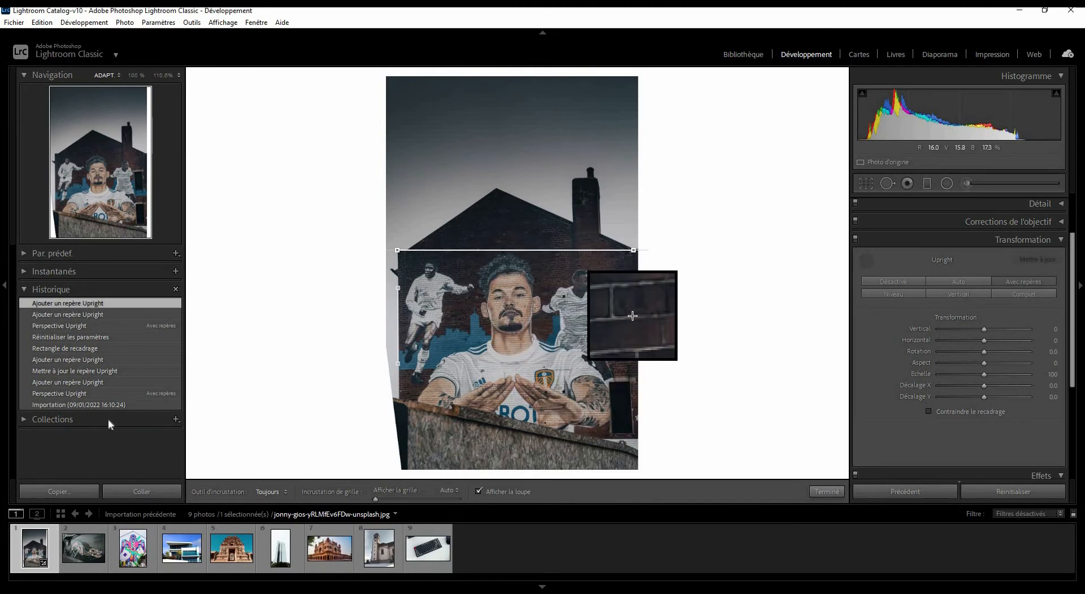
click(102, 404)
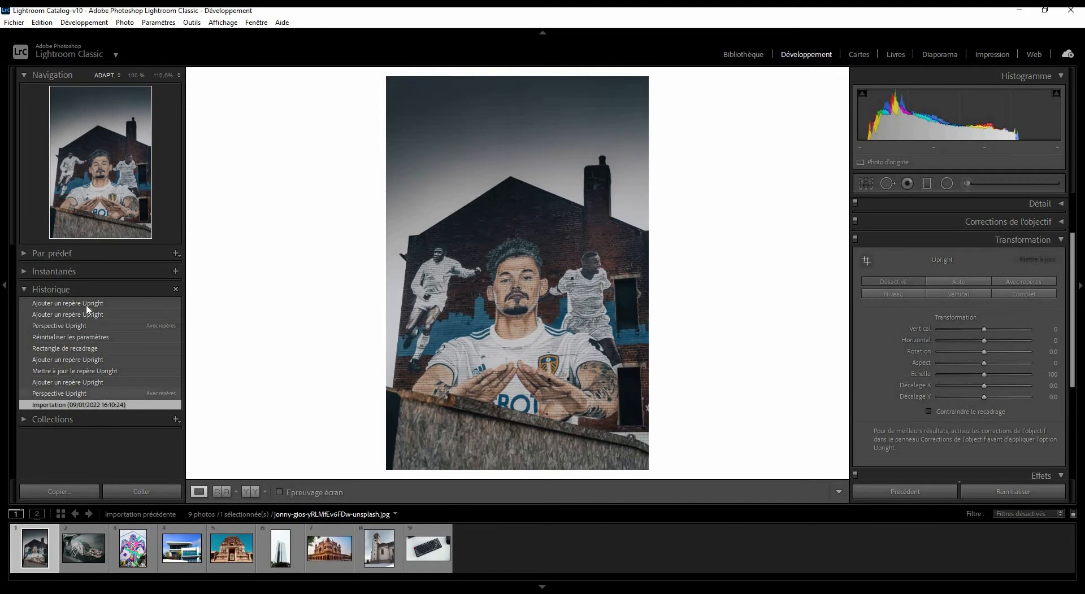
click(81, 301)
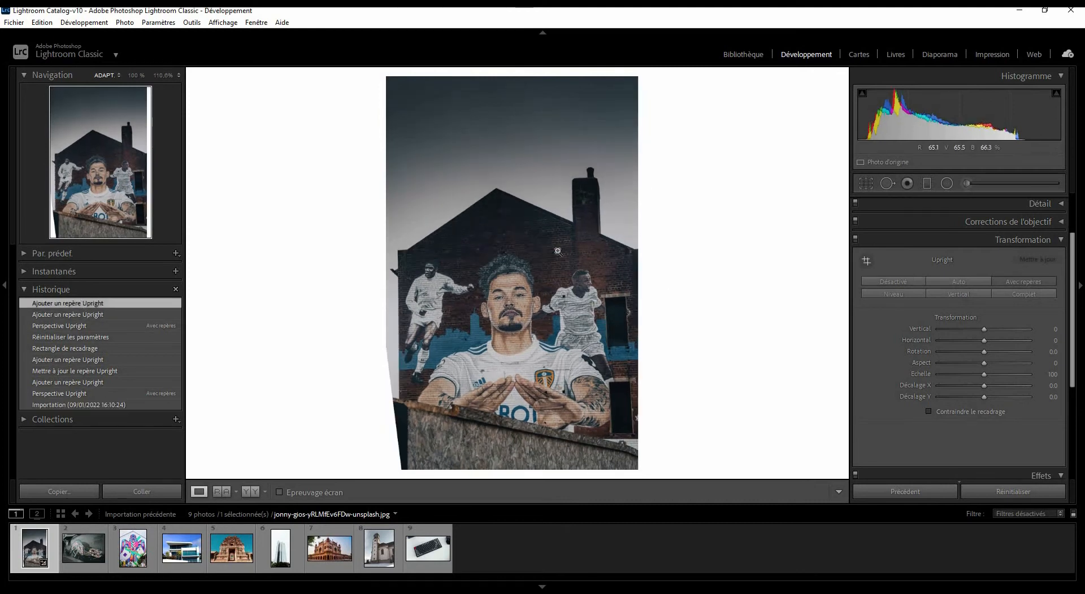
Crop the straightened footballer mural at its original aspect ratio to exclude the white margins, repositioning the image within the frame
click(866, 183)
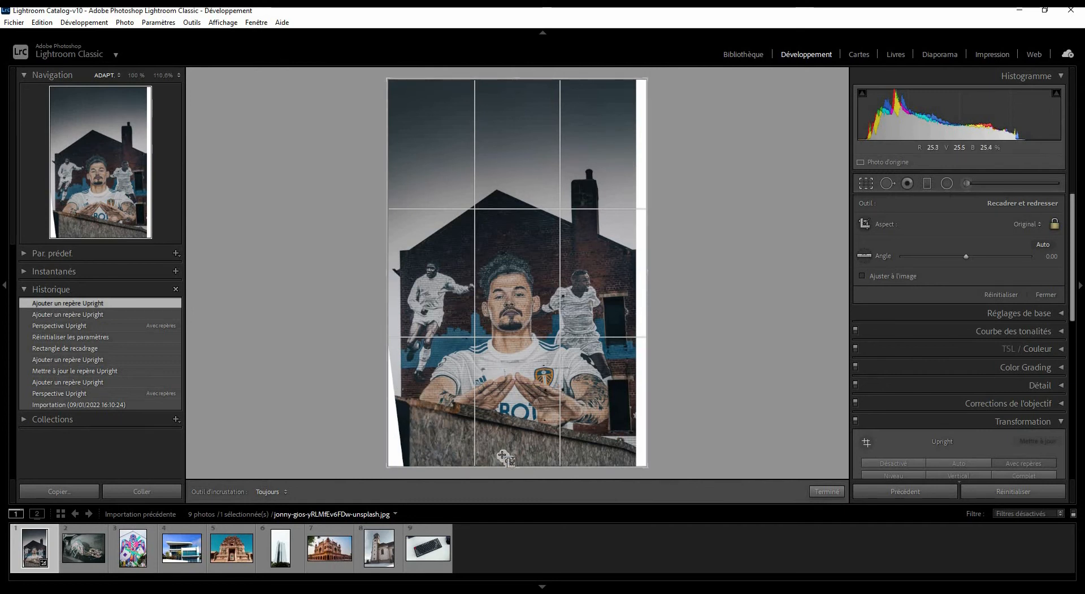
drag(508, 456, 507, 447)
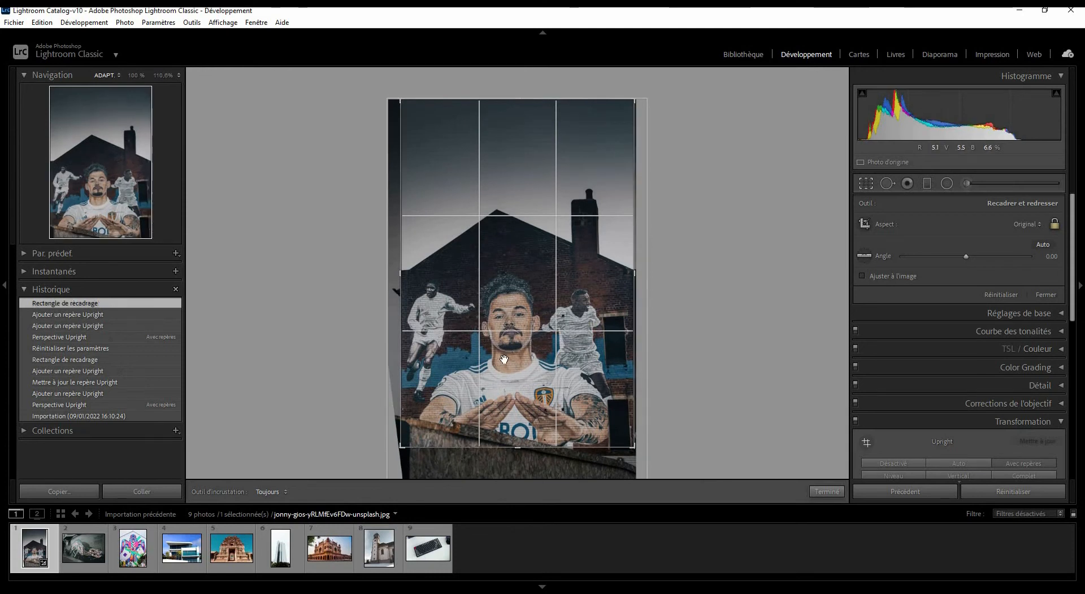
drag(502, 354, 498, 357)
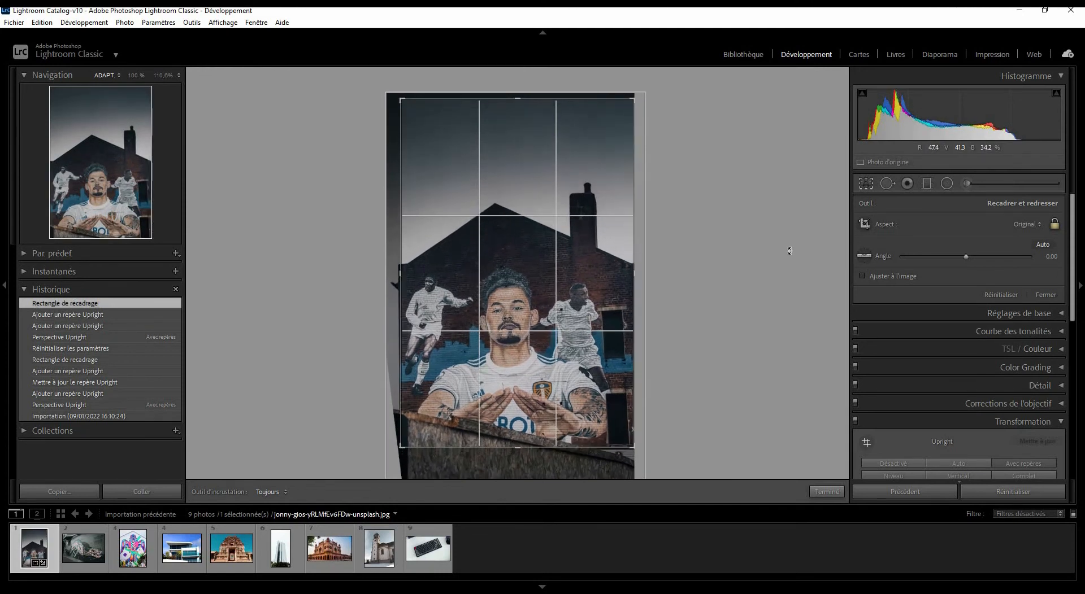
Change the crop's aspect ratio to 4 x 3, shift the image up in the frame and apply the crop
click(1036, 227)
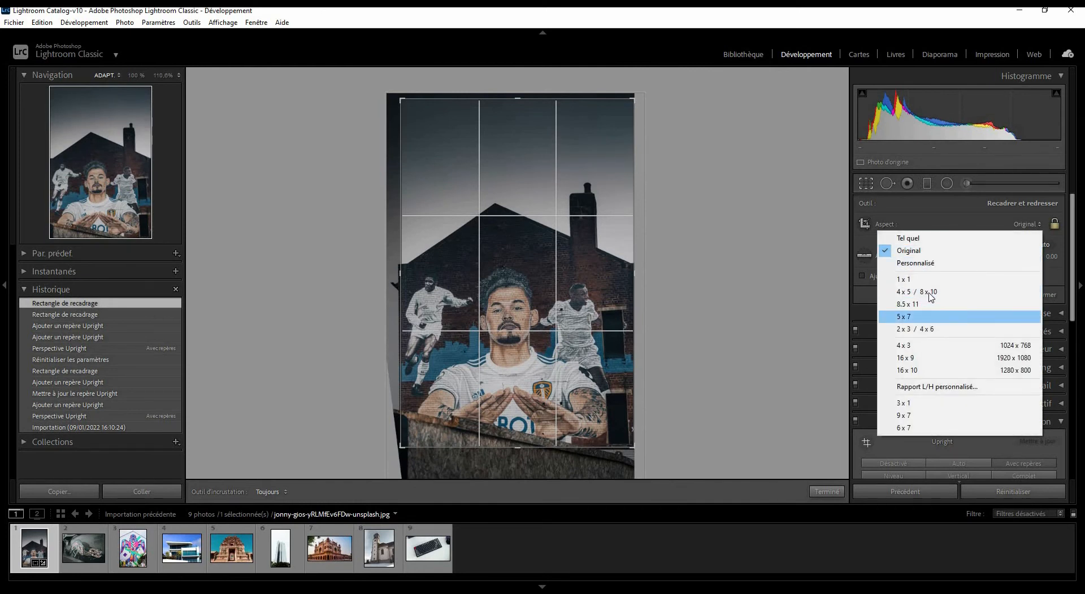
click(930, 293)
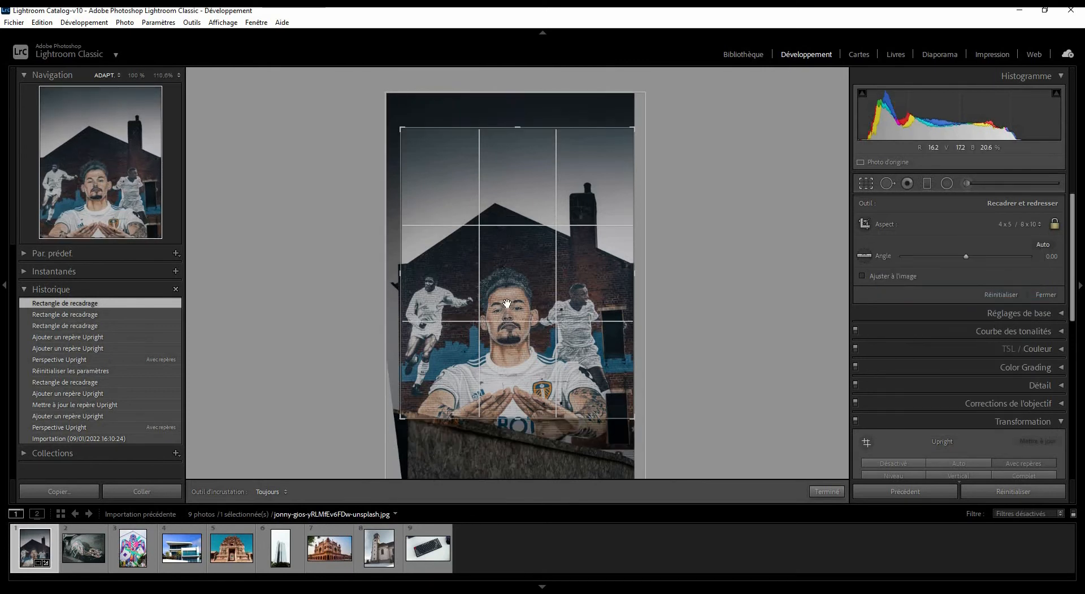
click(1024, 225)
click(930, 346)
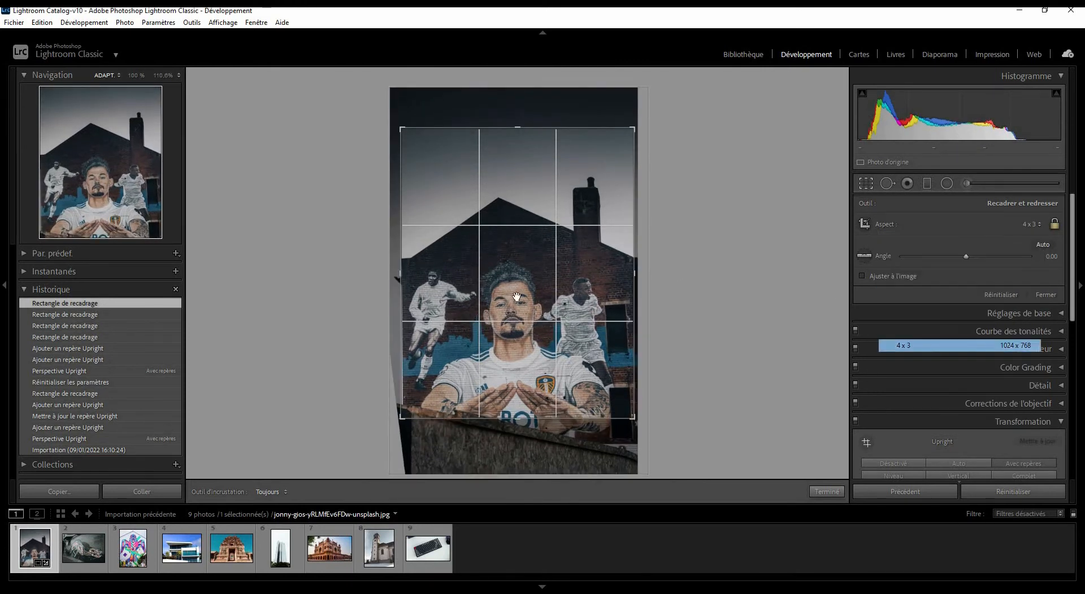
drag(514, 299, 514, 280)
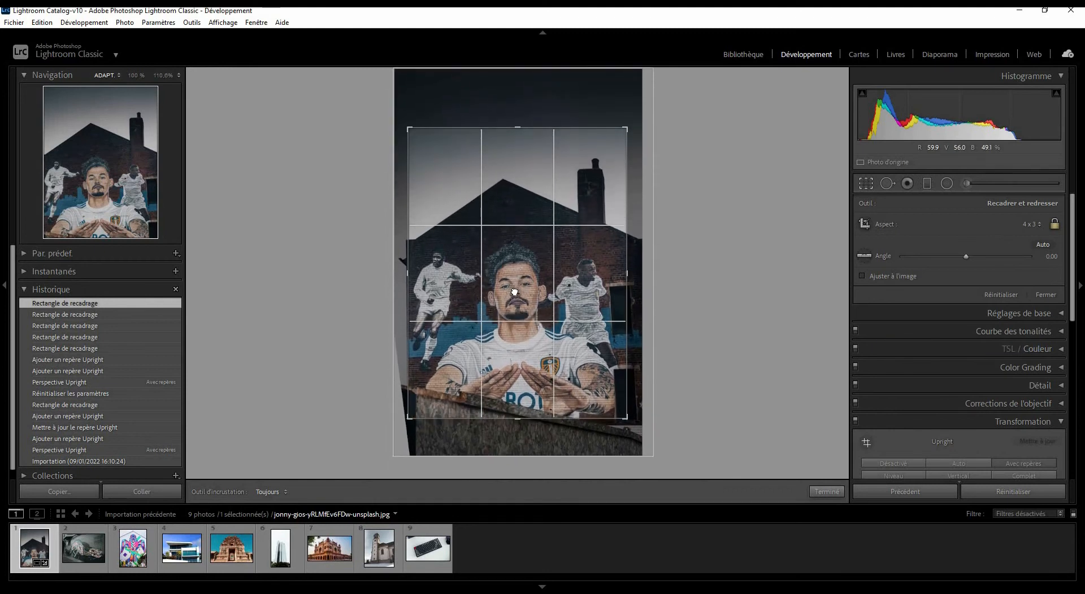
drag(514, 181, 514, 179)
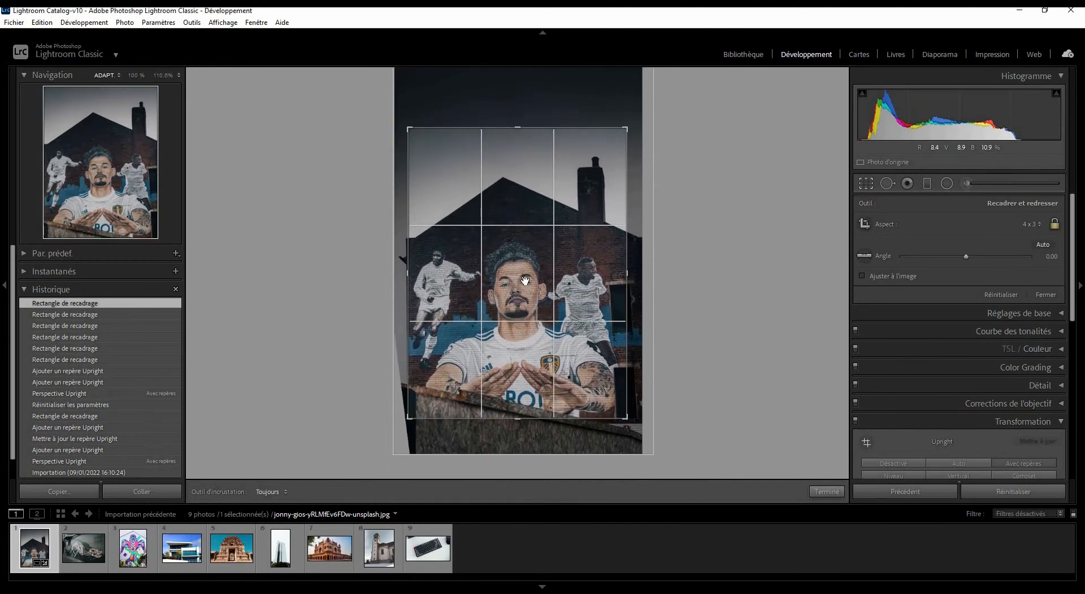
click(826, 492)
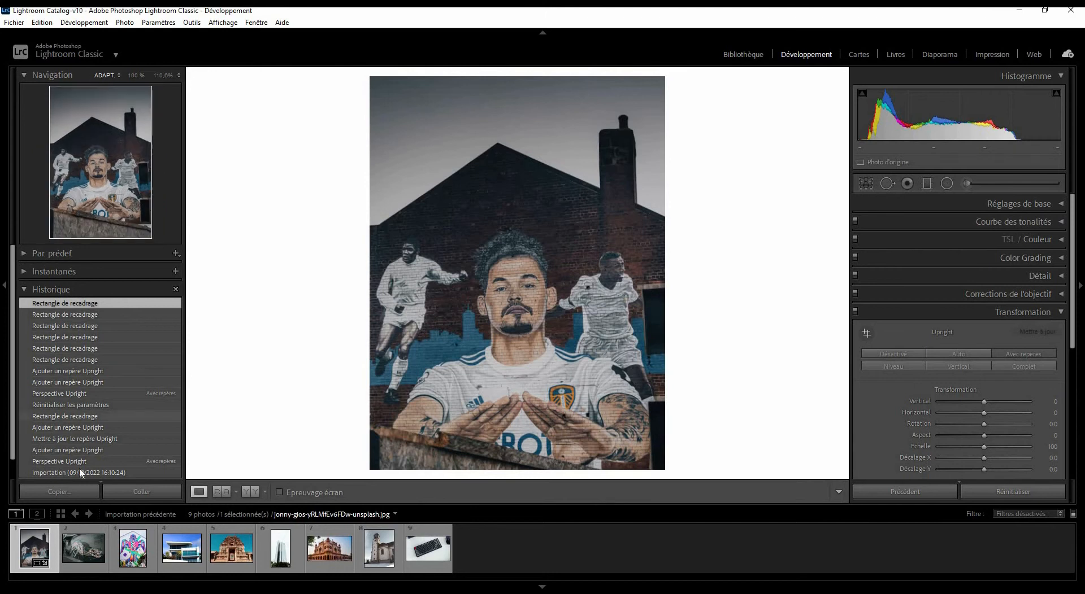
Compare the cropped footballer mural with its imported state in the history
scroll(79, 468, down, 1)
click(79, 467)
scroll(85, 299, up, 1)
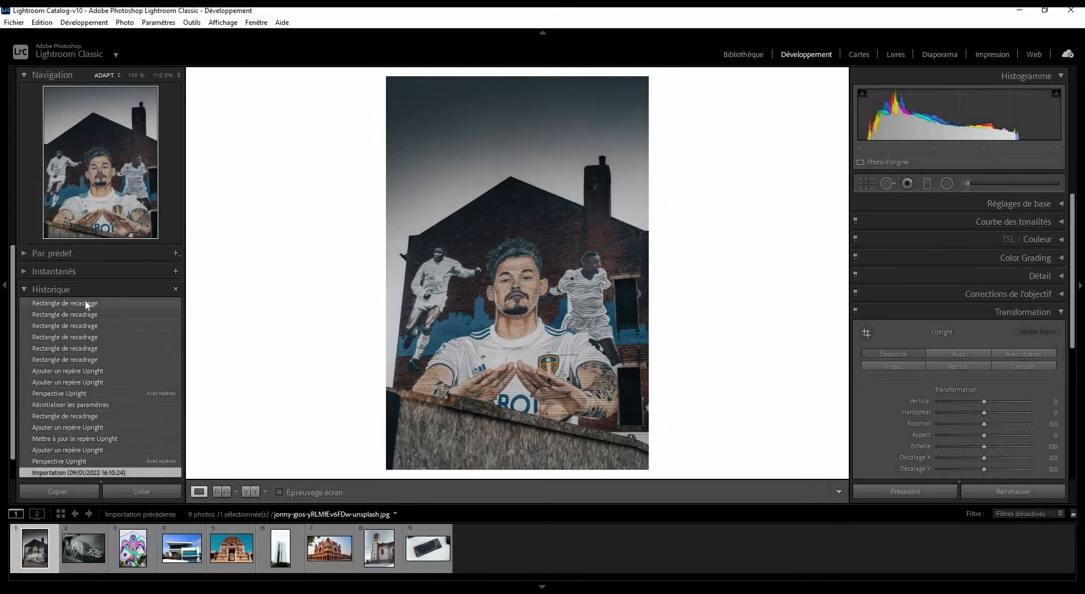
On the skeletal animal mural photo, draw two guided Upright horizontals, along the brickwork above the window and along the wall's base
click(96, 567)
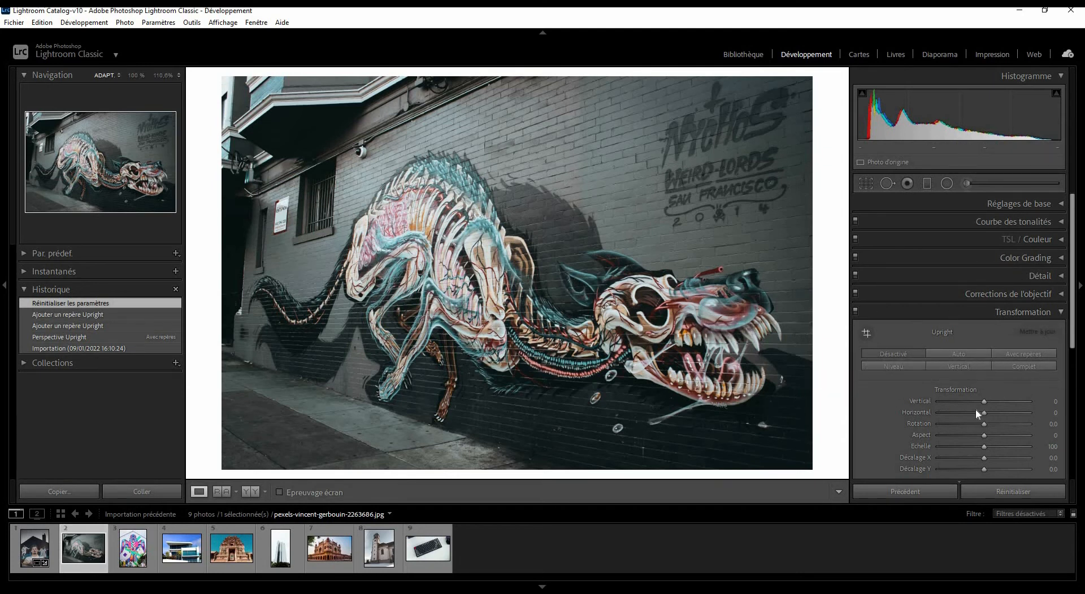
click(867, 332)
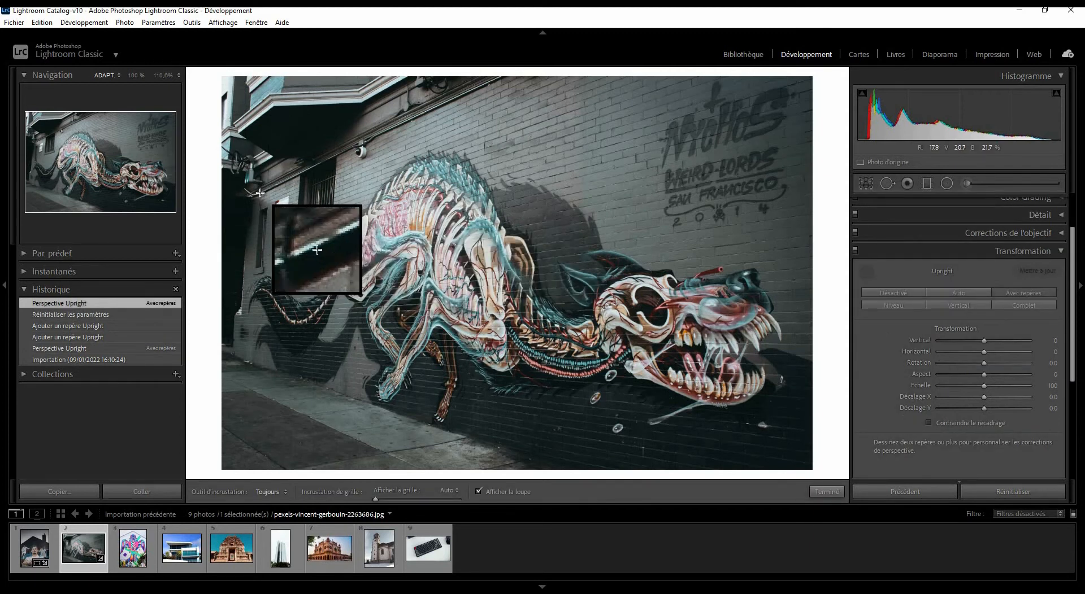
mouse_move(260, 193)
mouse_down()
mouse_move(437, 123)
mouse_move(464, 98)
mouse_up()
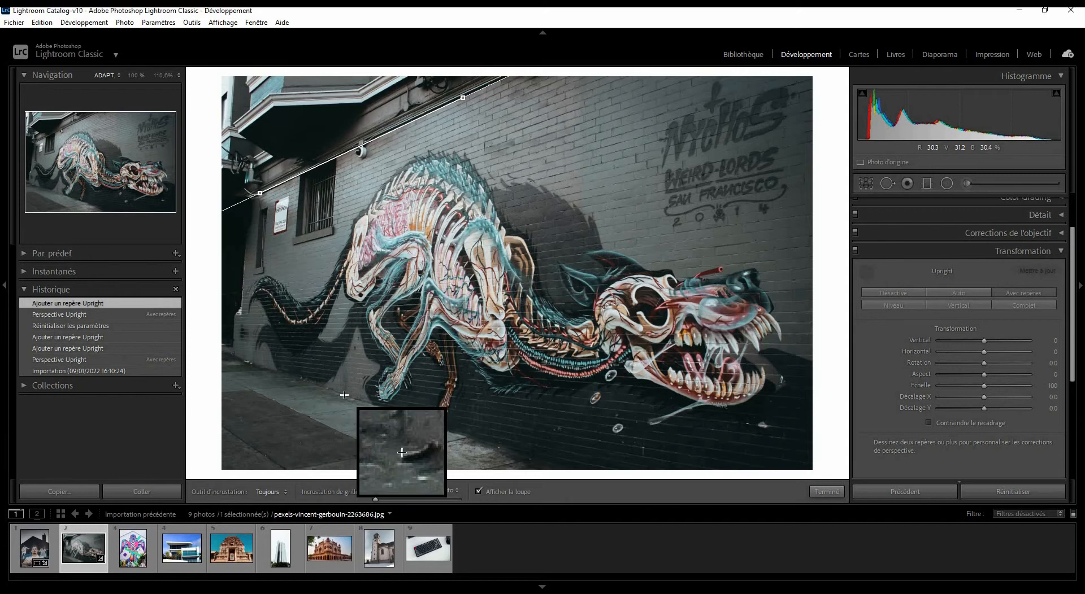
drag(345, 396, 455, 430)
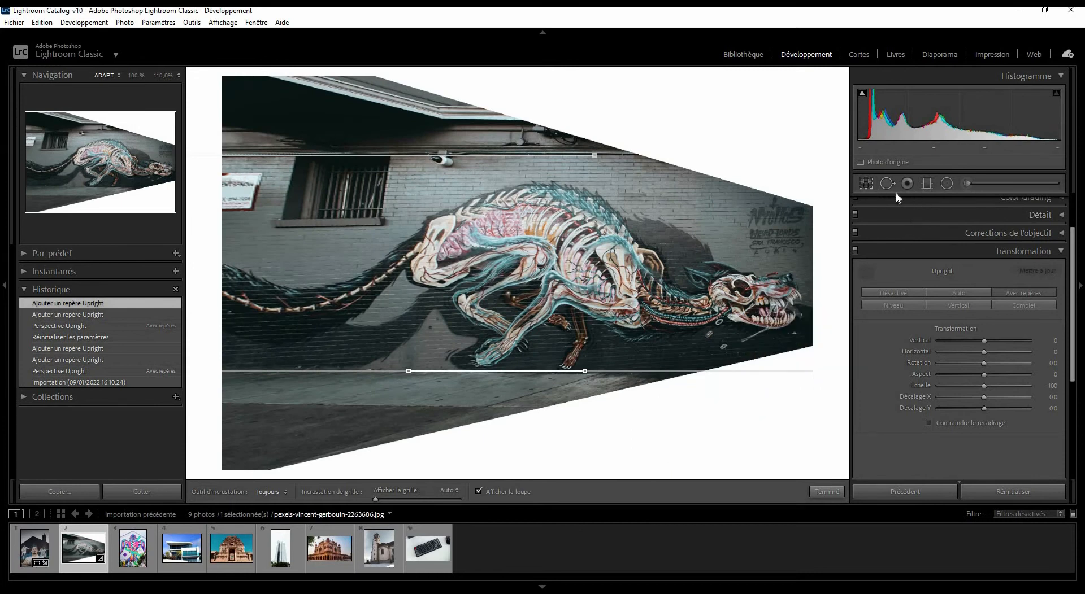
Crop the straightened animal mural to a 3 x 1 ratio framed around the creature, and compare it with the imported version
key(r)
click(1030, 224)
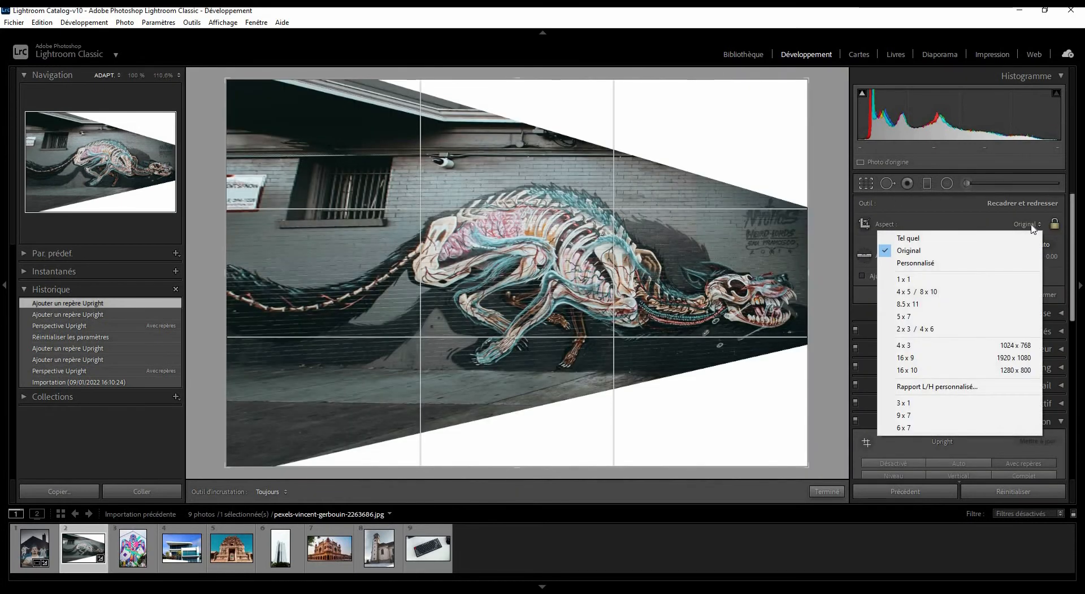
click(947, 403)
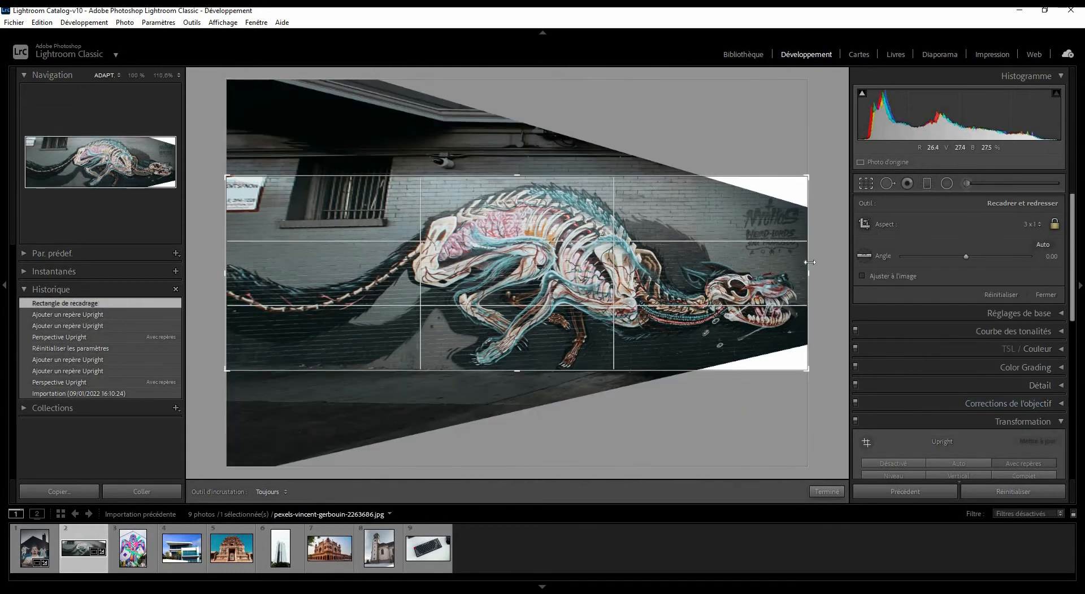
drag(809, 262, 803, 271)
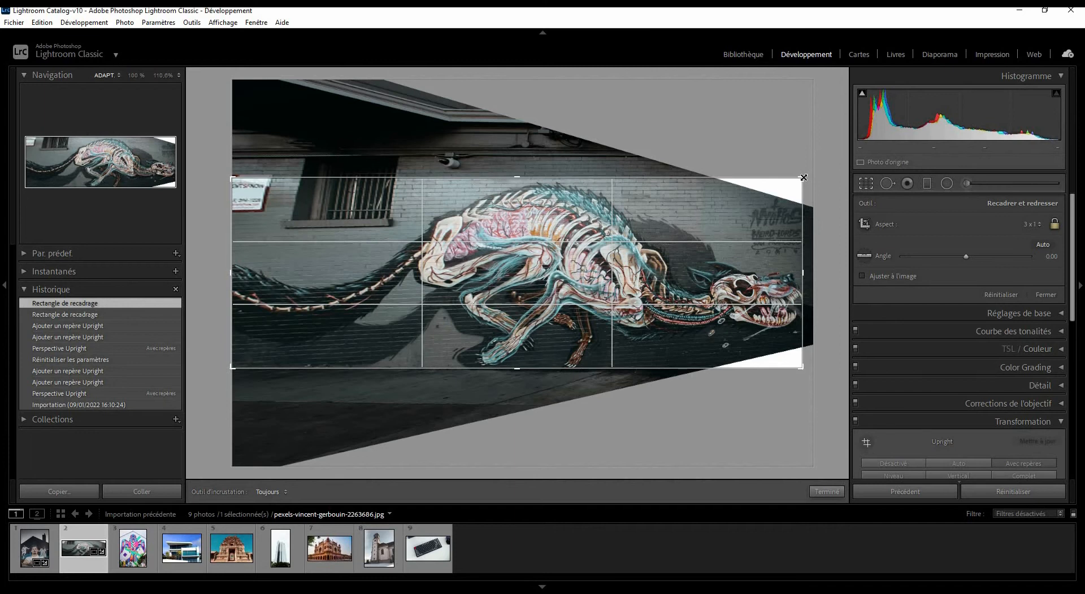
drag(795, 184, 778, 201)
drag(651, 277, 625, 277)
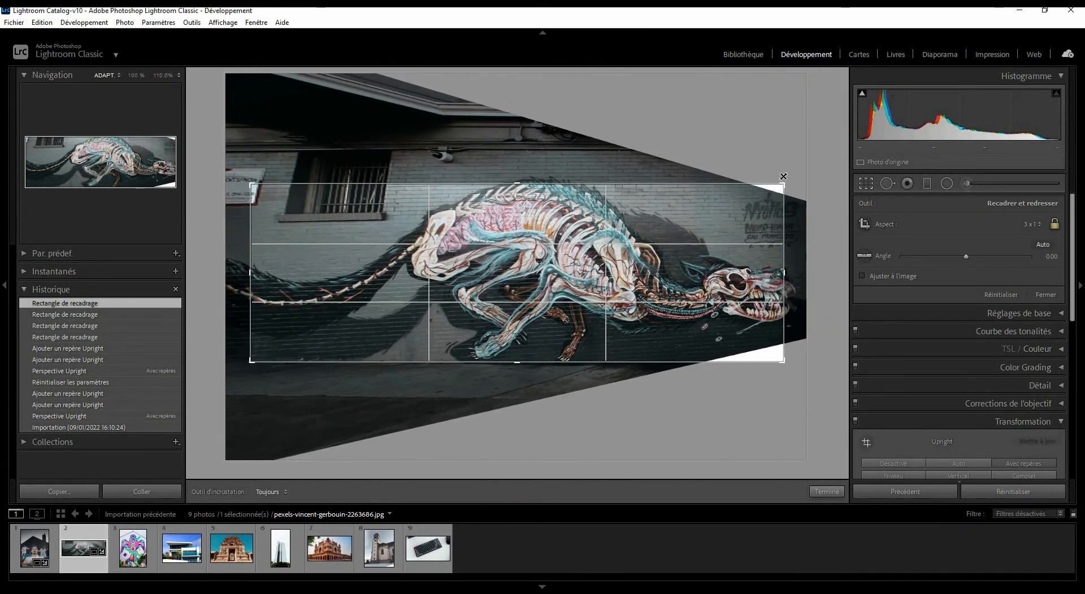
drag(783, 176, 795, 181)
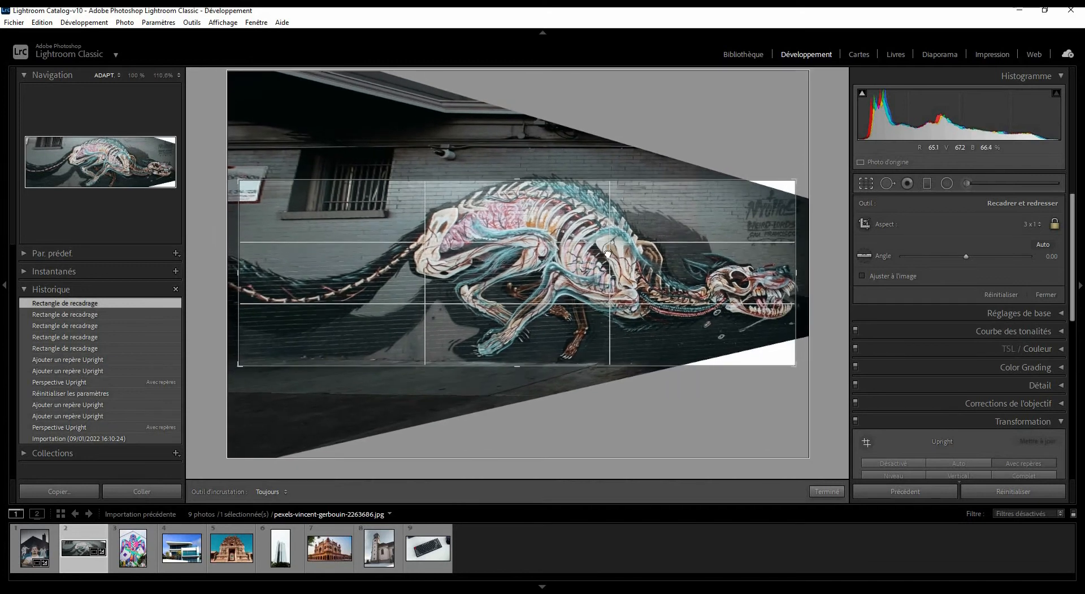
drag(608, 254, 603, 258)
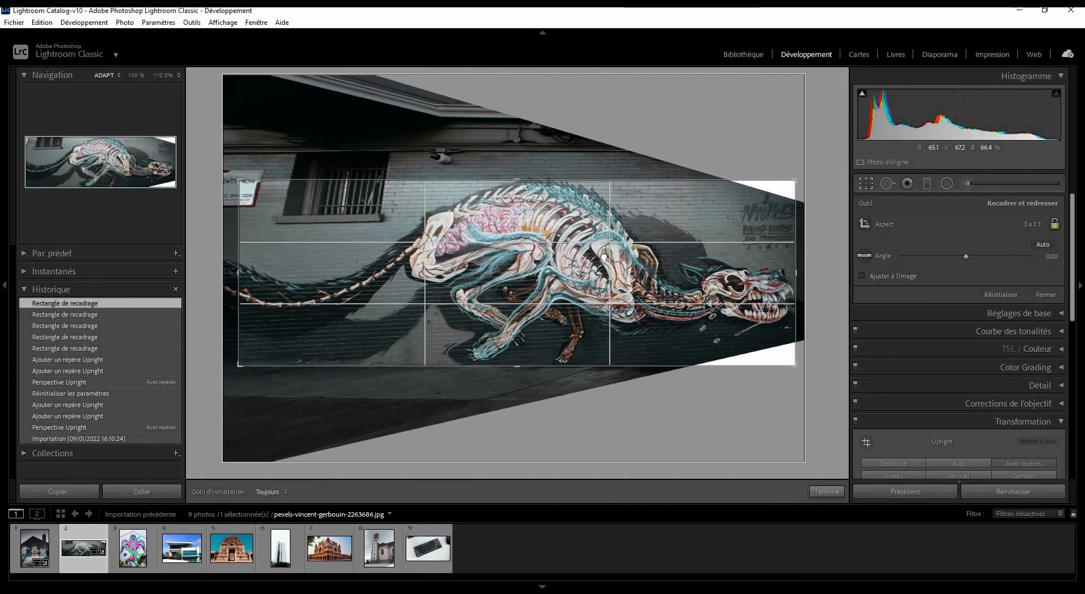
click(824, 492)
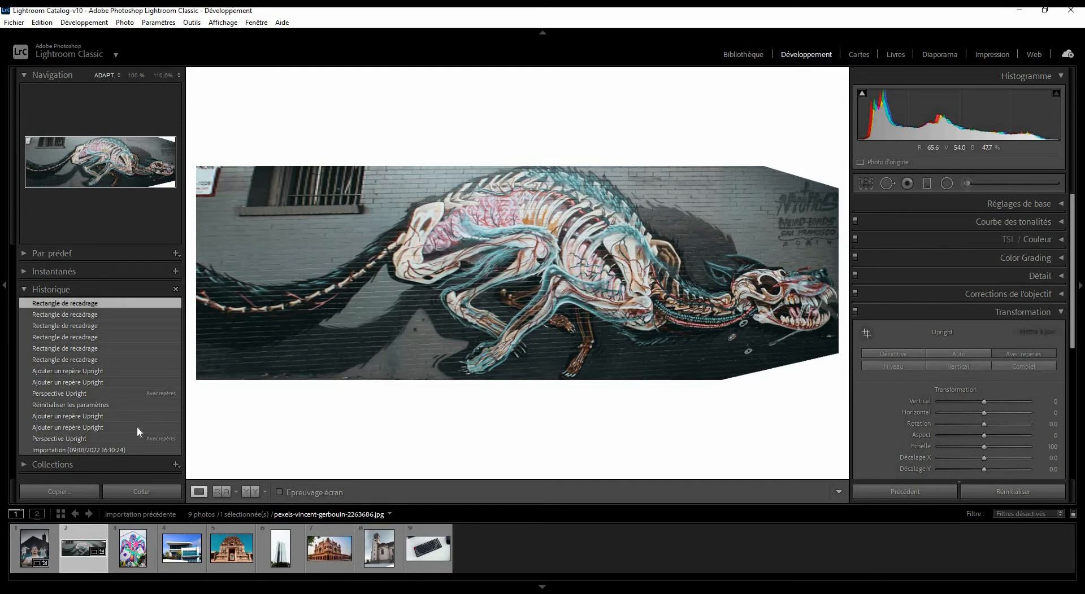
click(101, 450)
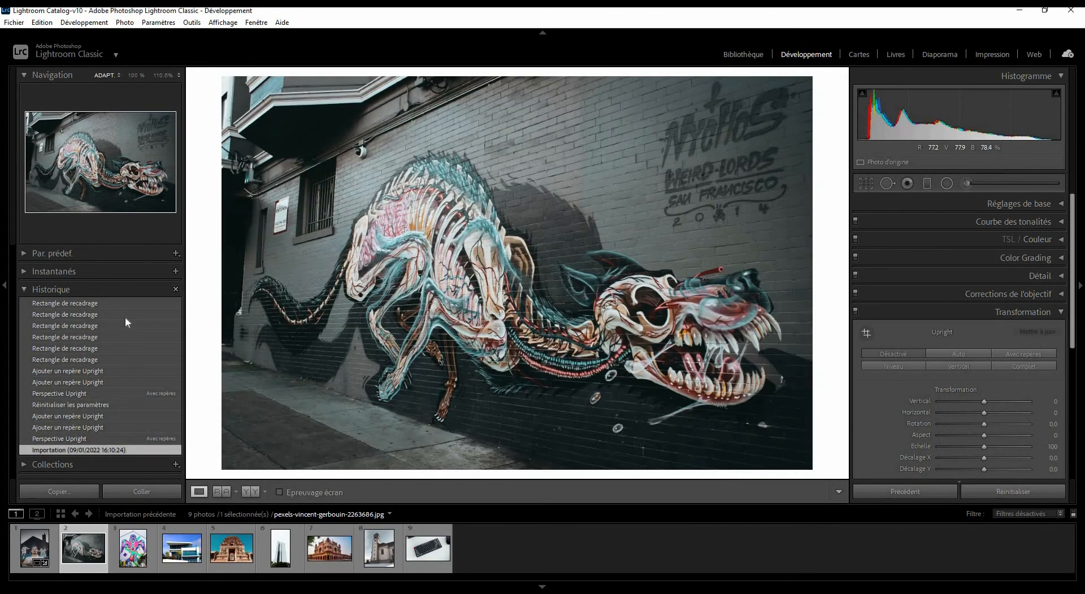
click(71, 306)
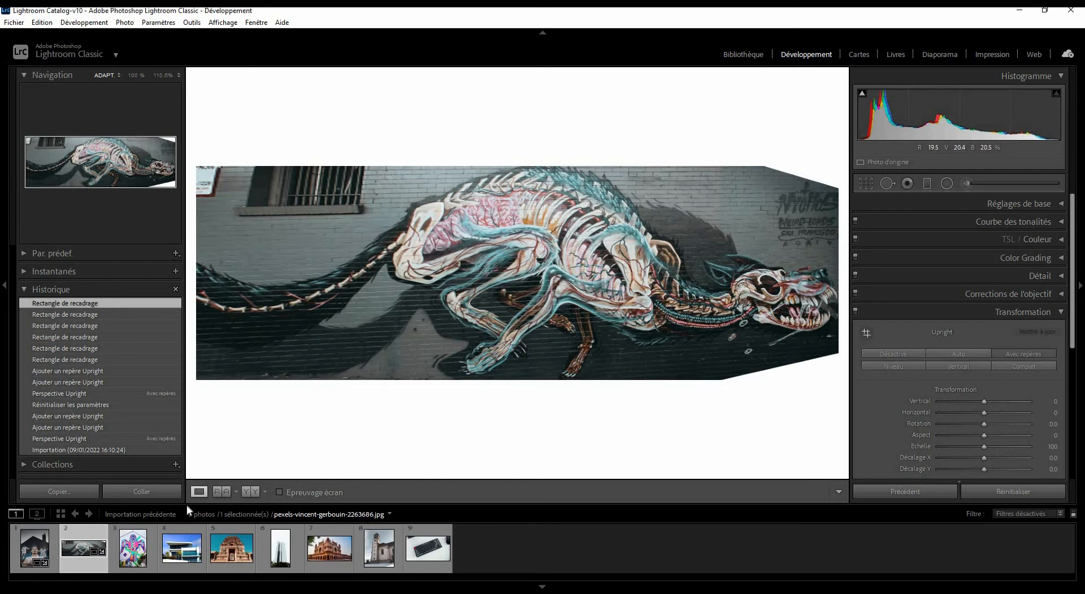
Set the bird mural photo's Vertical transform to -10 and Horizontal to +4, and compare it with the imported version
key(Right)
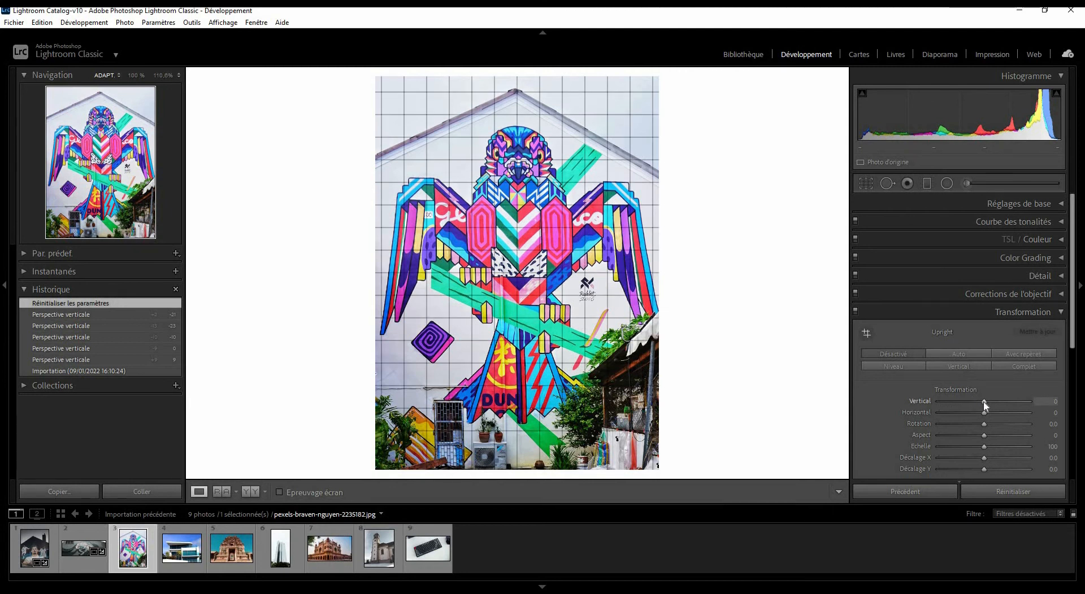
drag(985, 401, 979, 401)
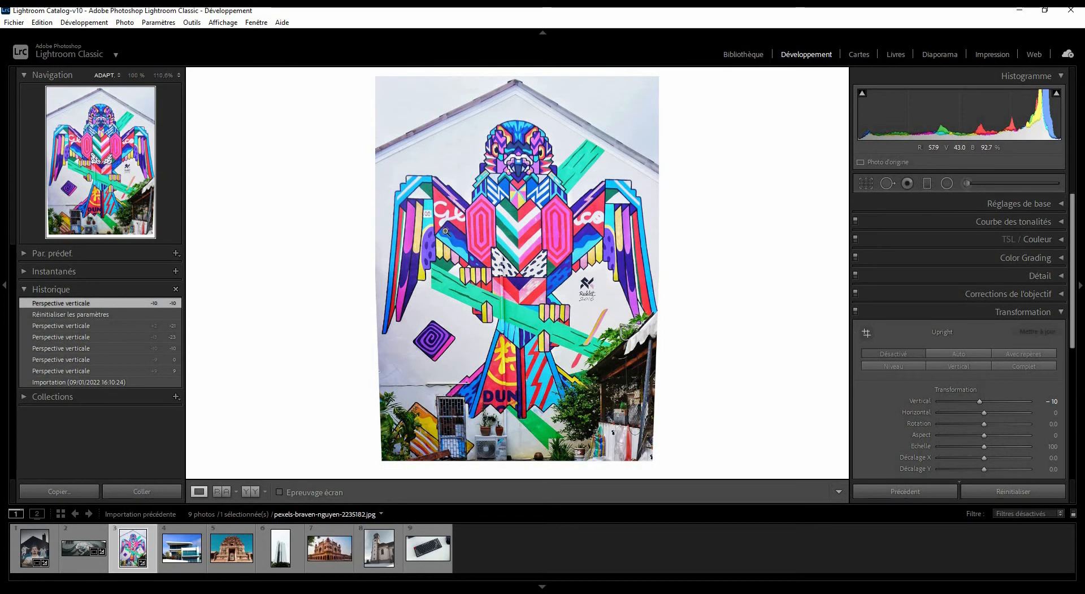
drag(981, 410, 985, 411)
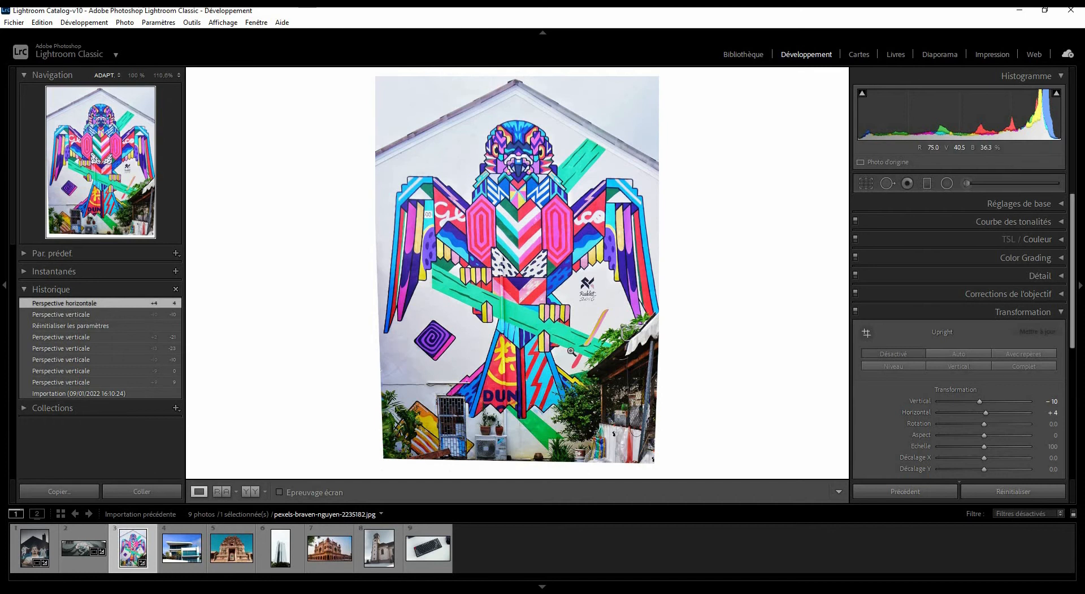
click(97, 393)
click(85, 304)
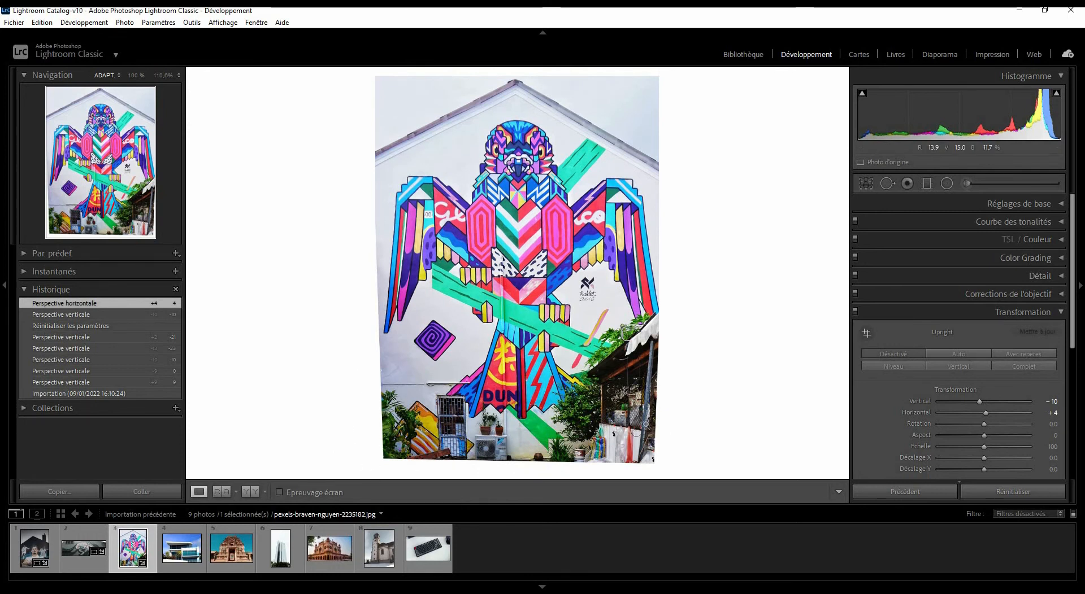
On the white modern house photo, draw two guided Upright verticals, along the outer wall edge beside the balcony and along the roof column
click(194, 551)
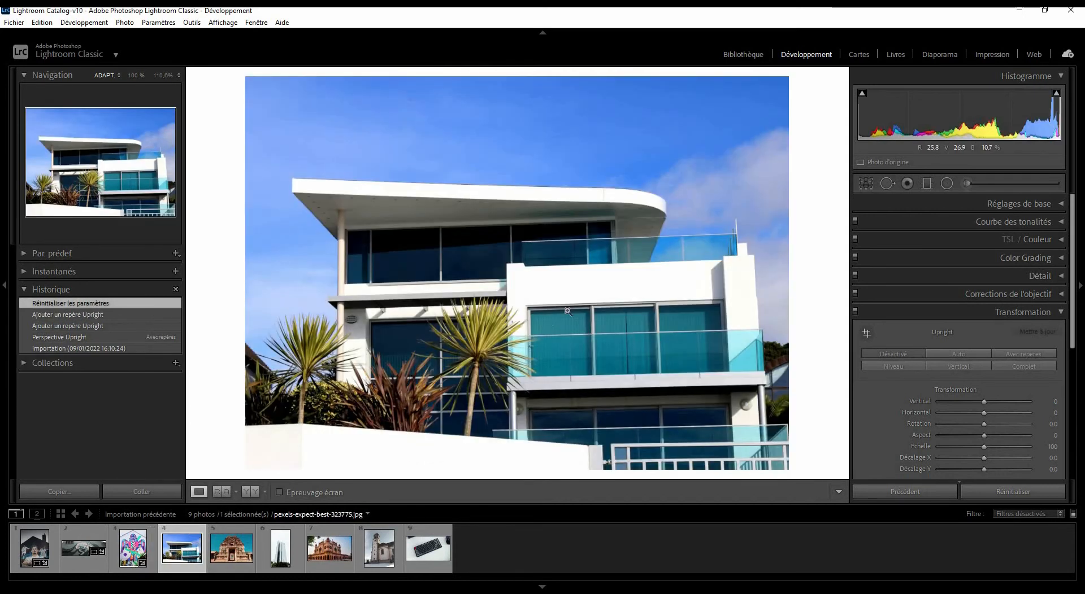
click(868, 334)
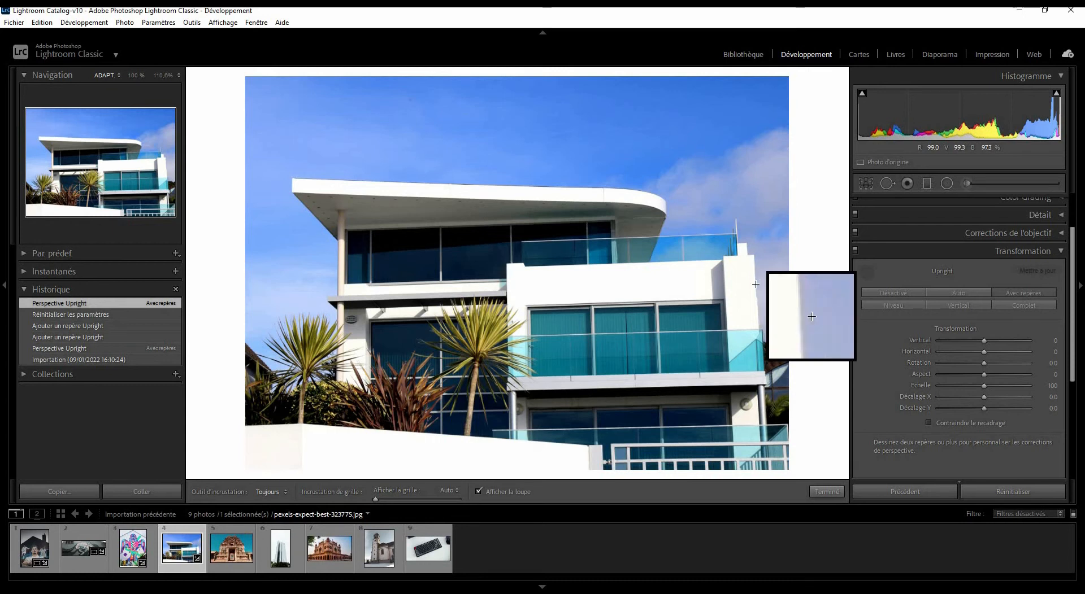
drag(754, 258, 755, 295)
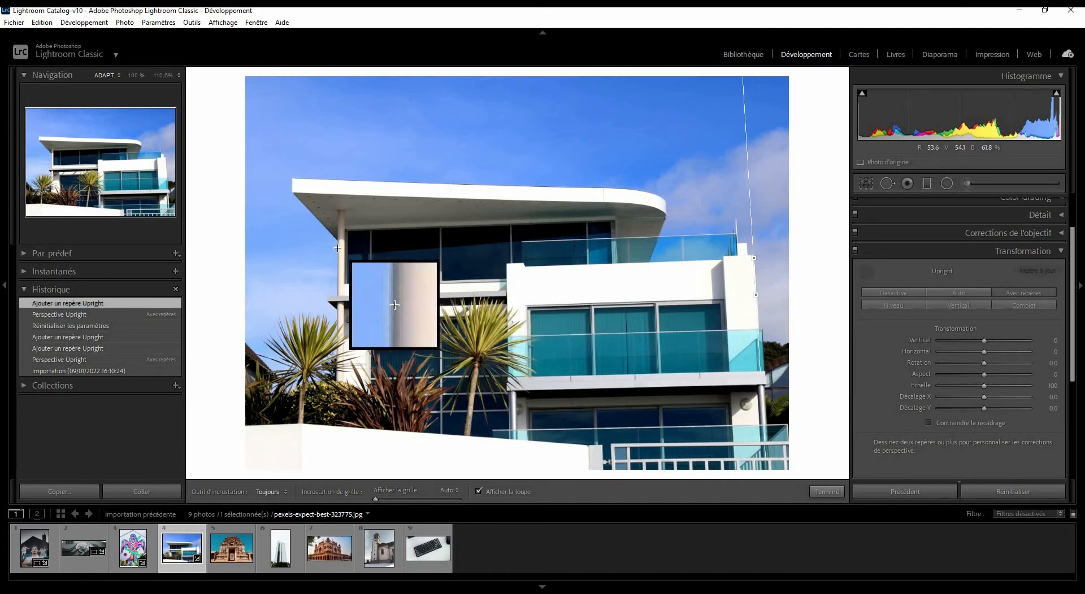
drag(338, 249, 337, 285)
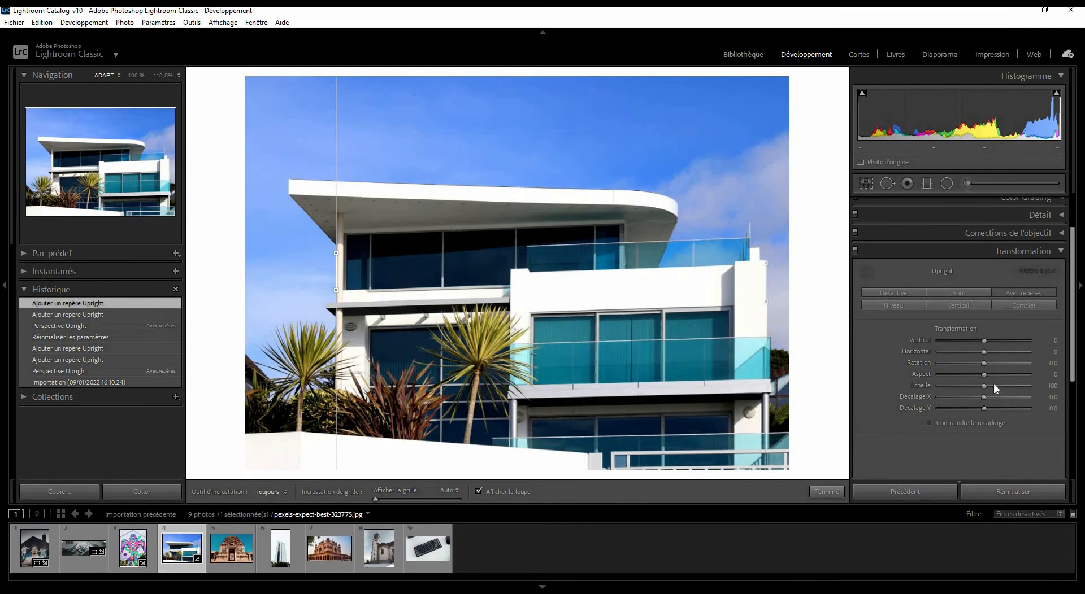
Try an X offset of -12.5 on the house photo, and undo it
drag(977, 397, 972, 396)
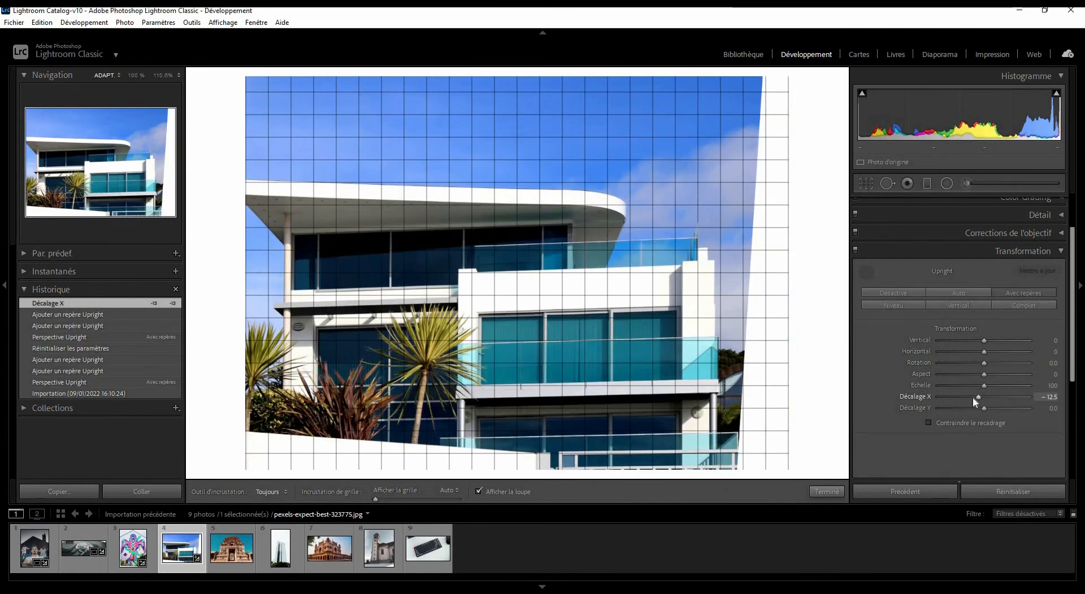
key(ctrl+z)
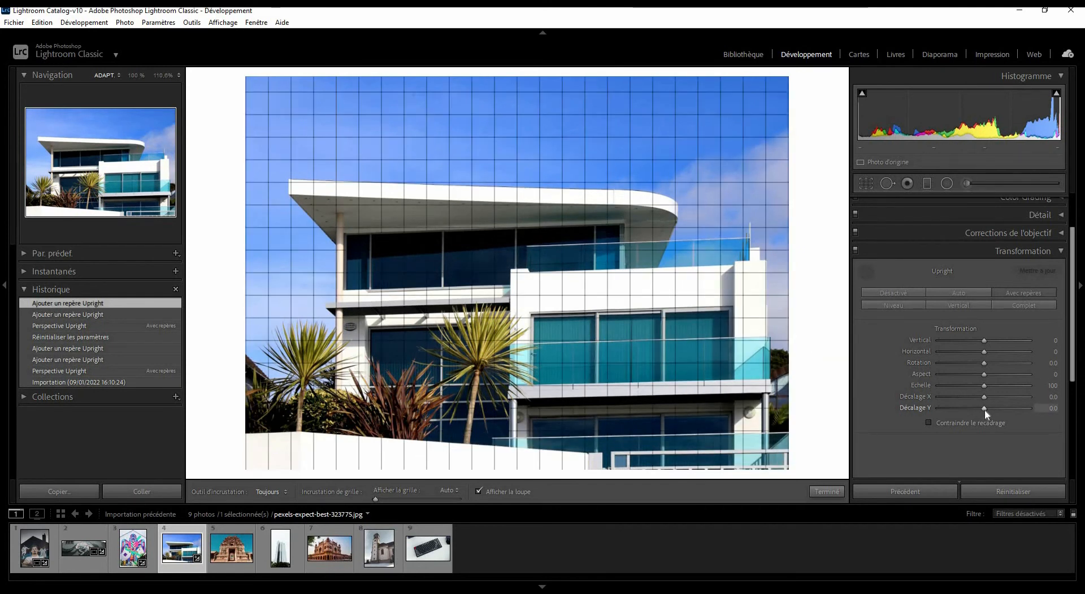
Set the house photo's Y offset to +7.5, finish the guided correction, and compare the result with the imported version
drag(983, 411, 985, 411)
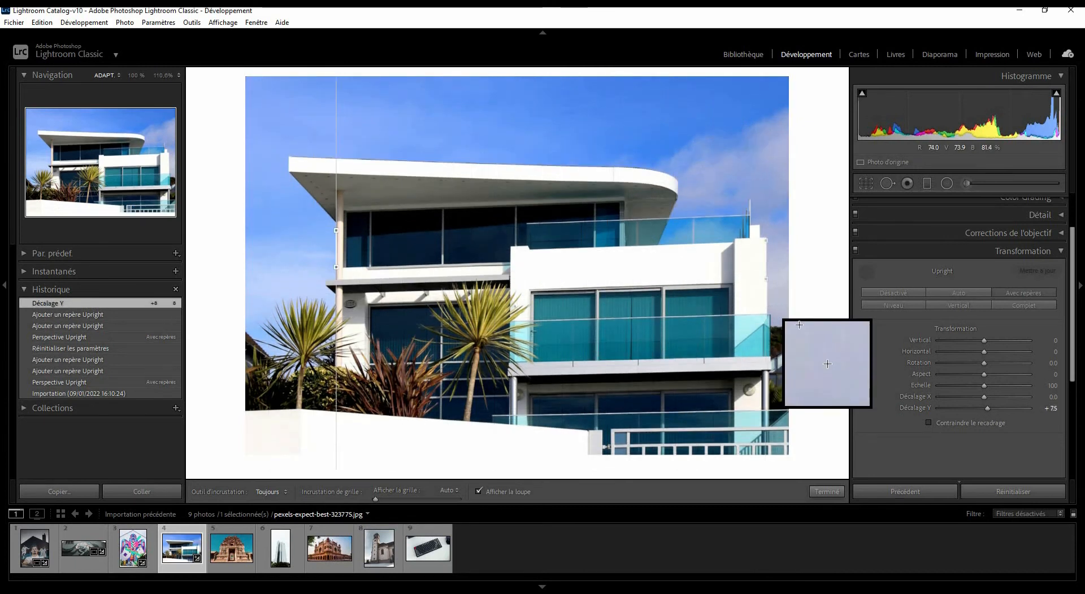
click(827, 492)
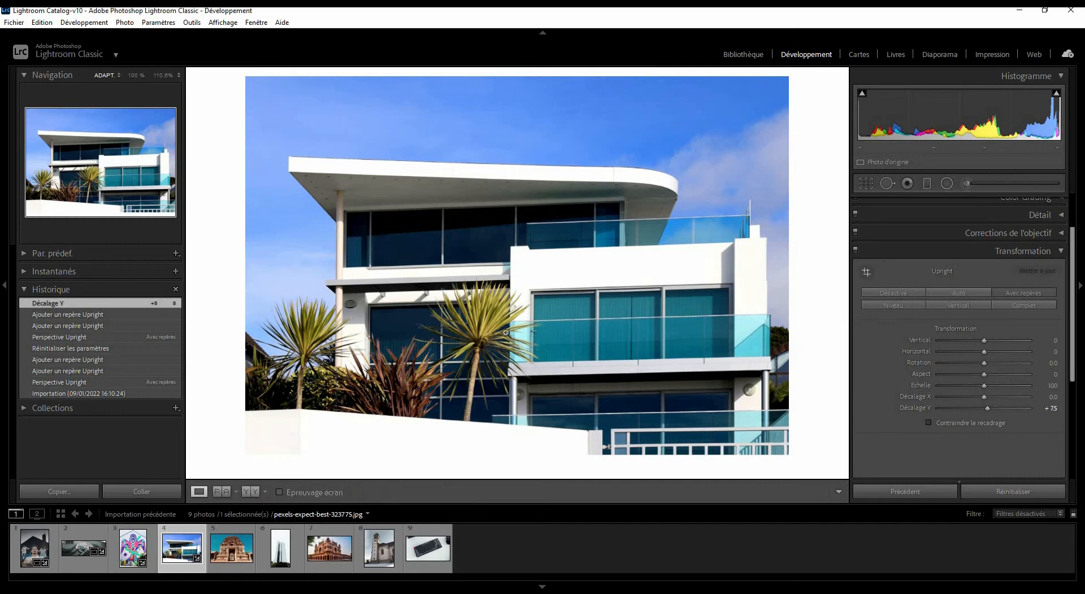
click(87, 393)
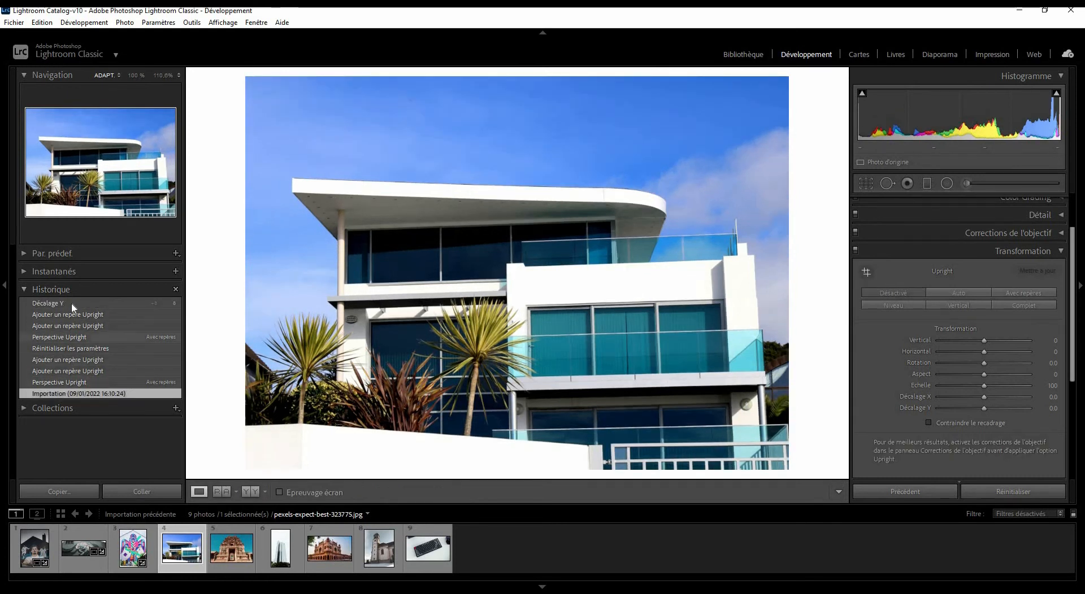
click(70, 304)
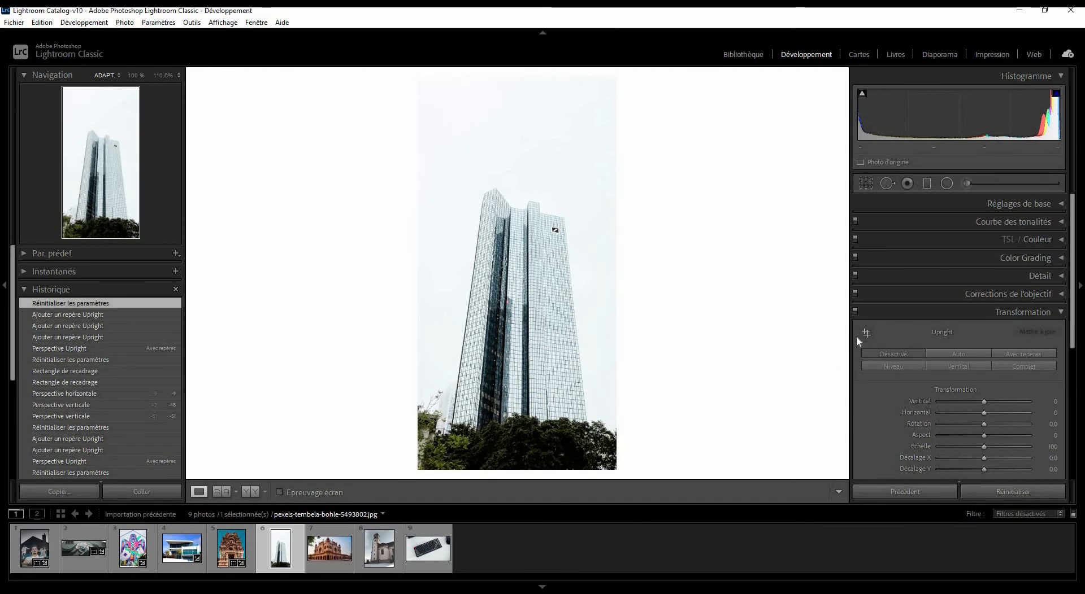
Try a Vertical transform of -41 and the Auto Upright on the skyscraper photo, and reset its settings
click(986, 401)
drag(990, 399, 968, 395)
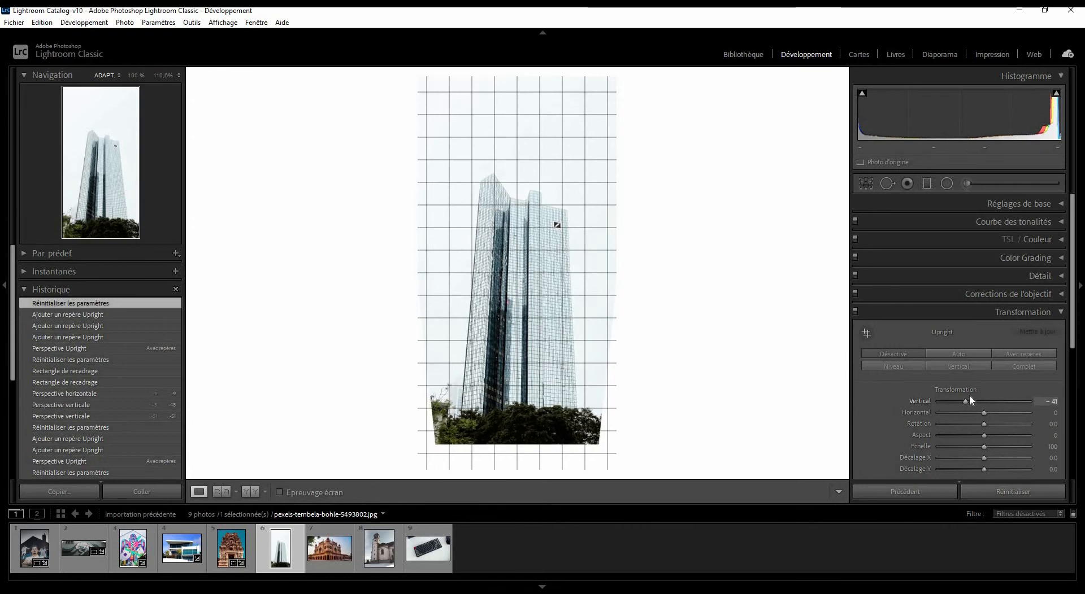
click(957, 353)
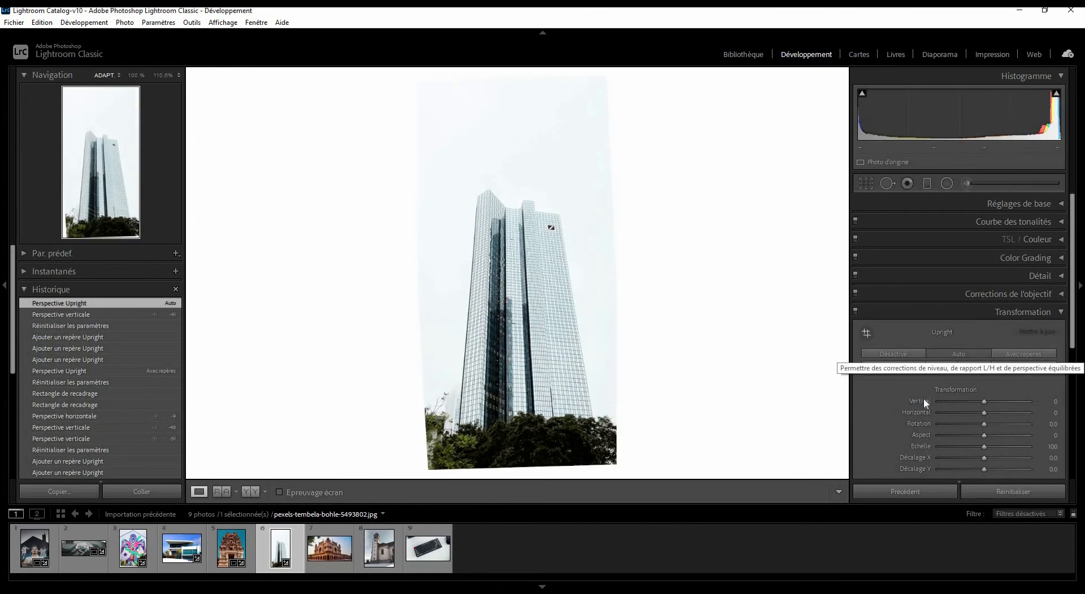
click(999, 492)
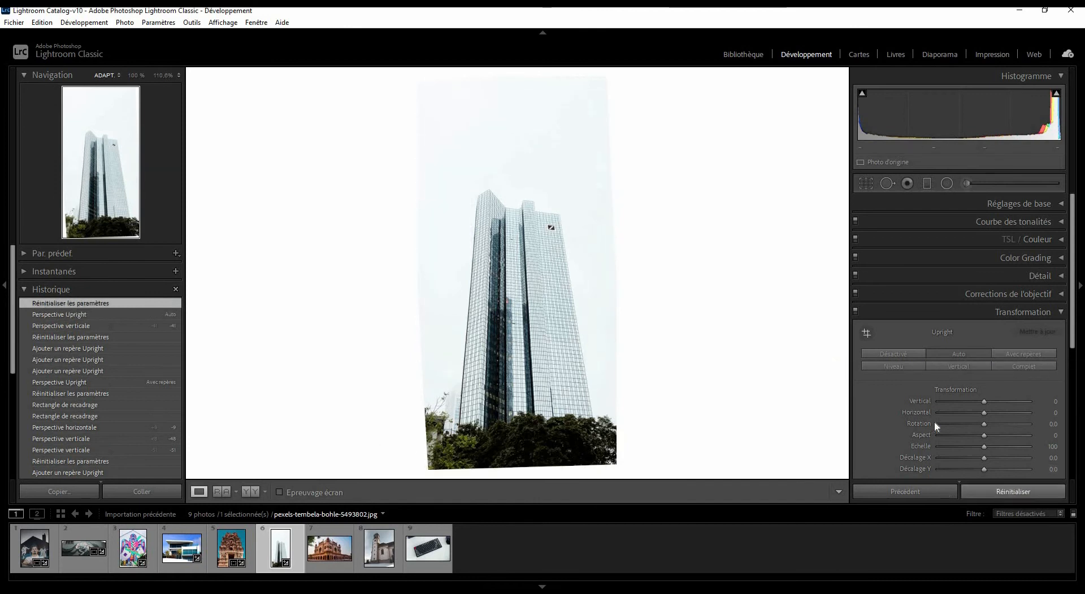
Set the skyscraper photo's Vertical transform to -35 and crop it at the original ratio around the tower, excluding the empty borders
drag(984, 402, 968, 398)
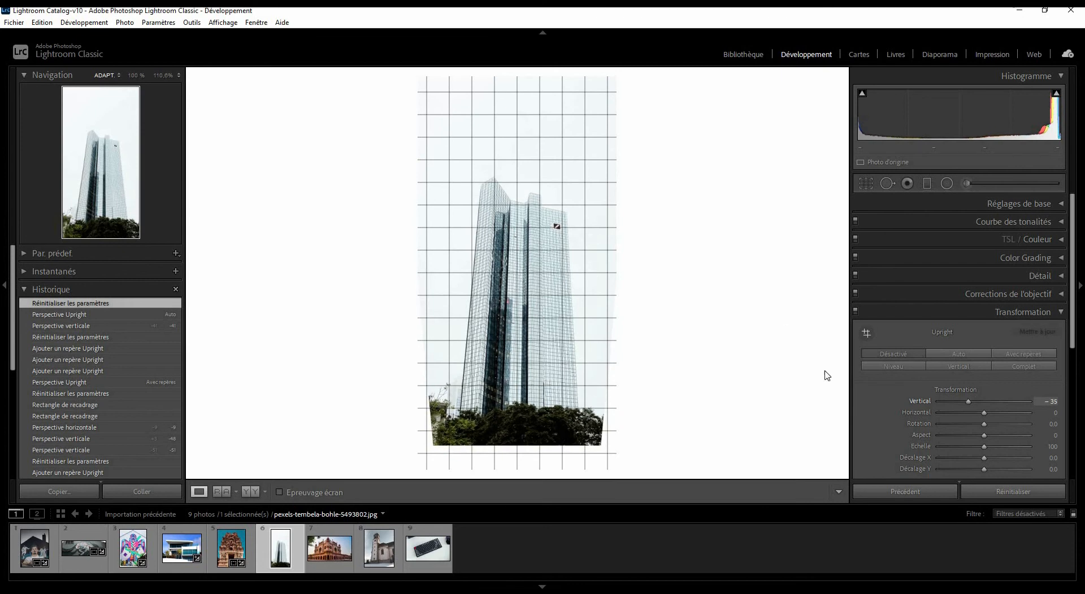
click(866, 184)
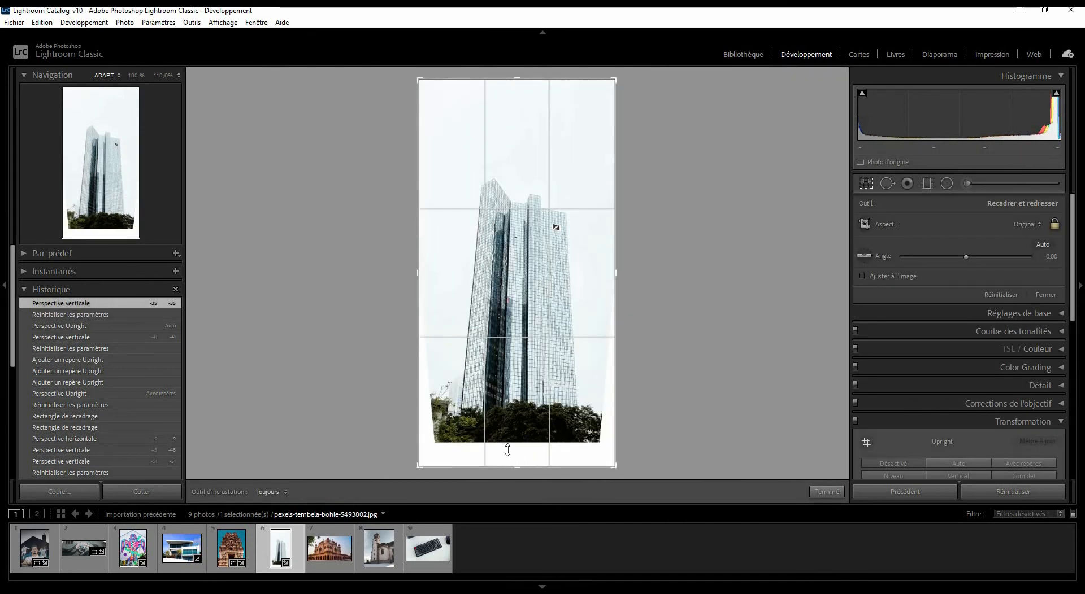
drag(507, 449, 509, 438)
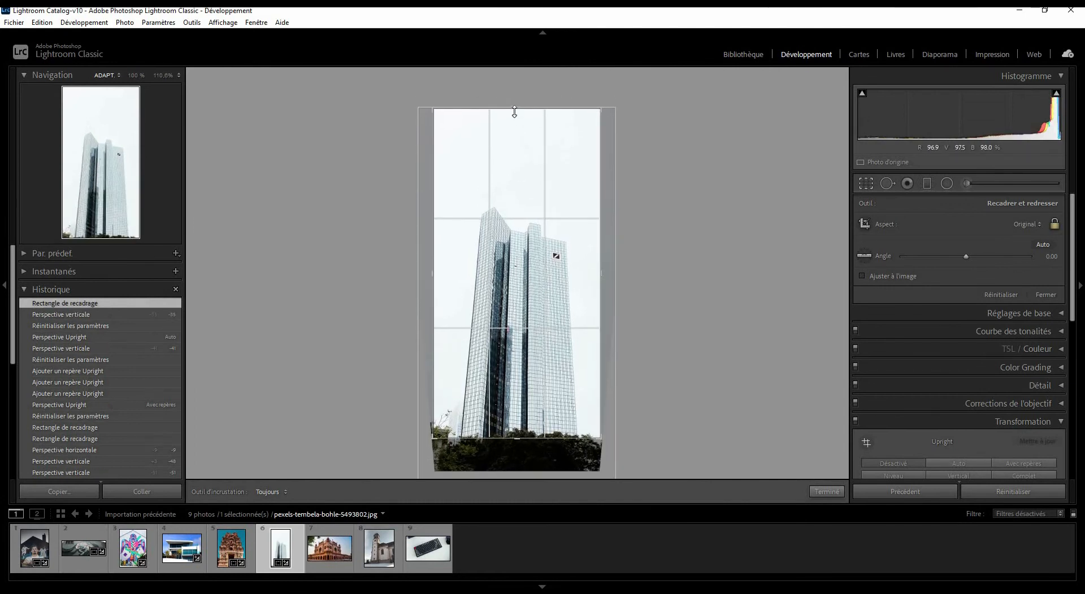
drag(514, 135, 515, 135)
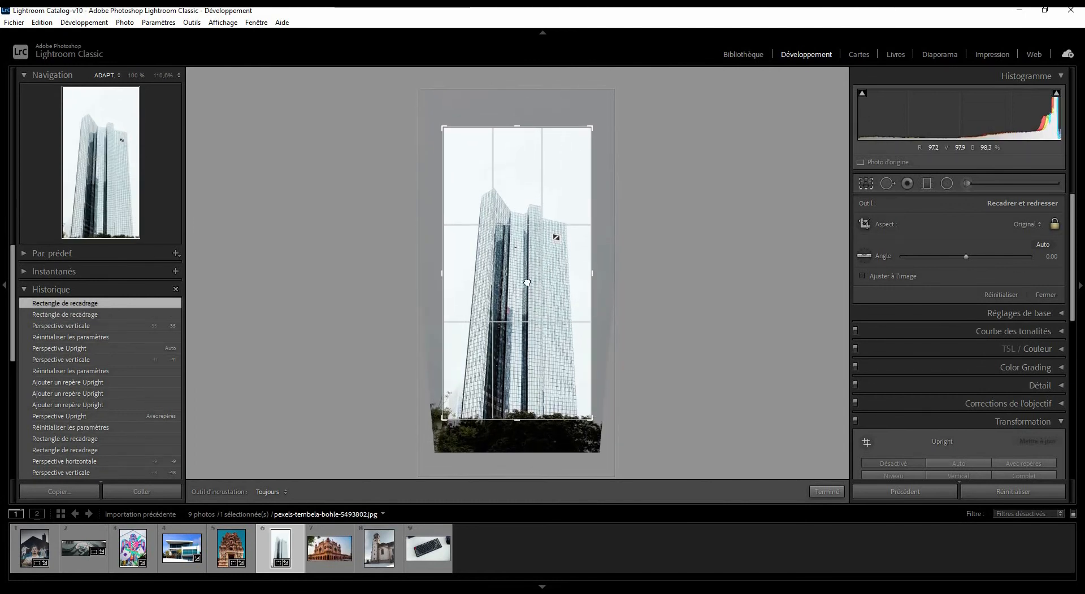
drag(517, 282, 525, 266)
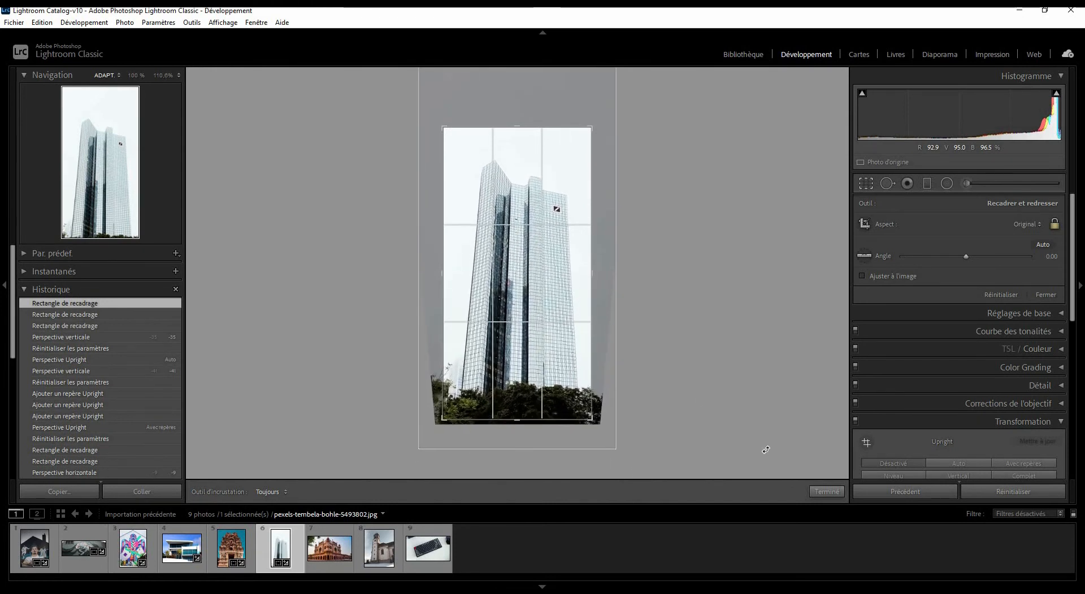
click(820, 493)
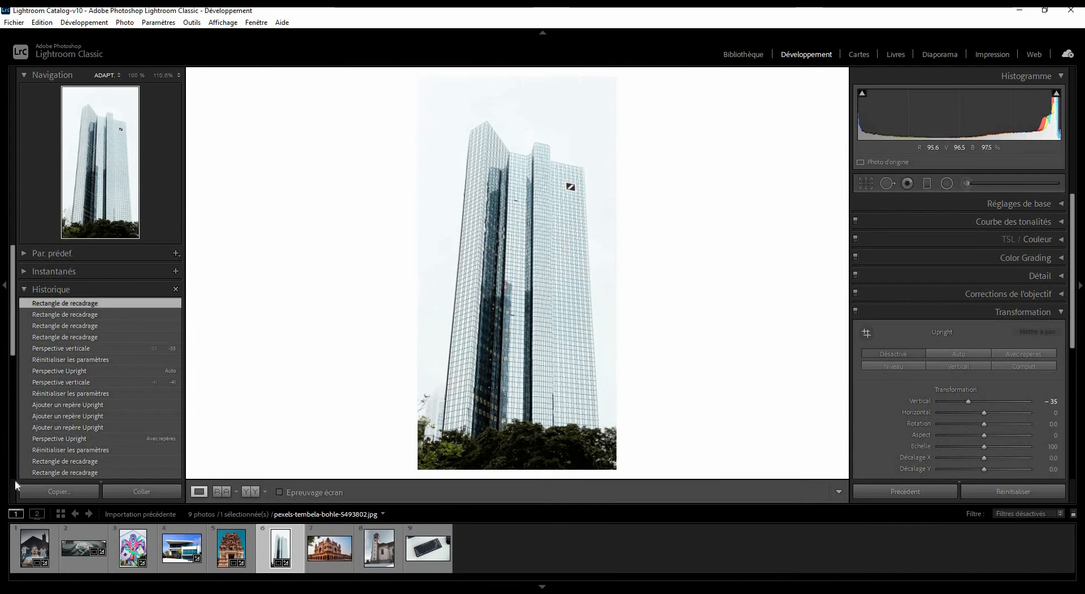
On the domed red sandstone monument photo, draw two guided Upright verticals along the outer edges of the two side towers
key(Right)
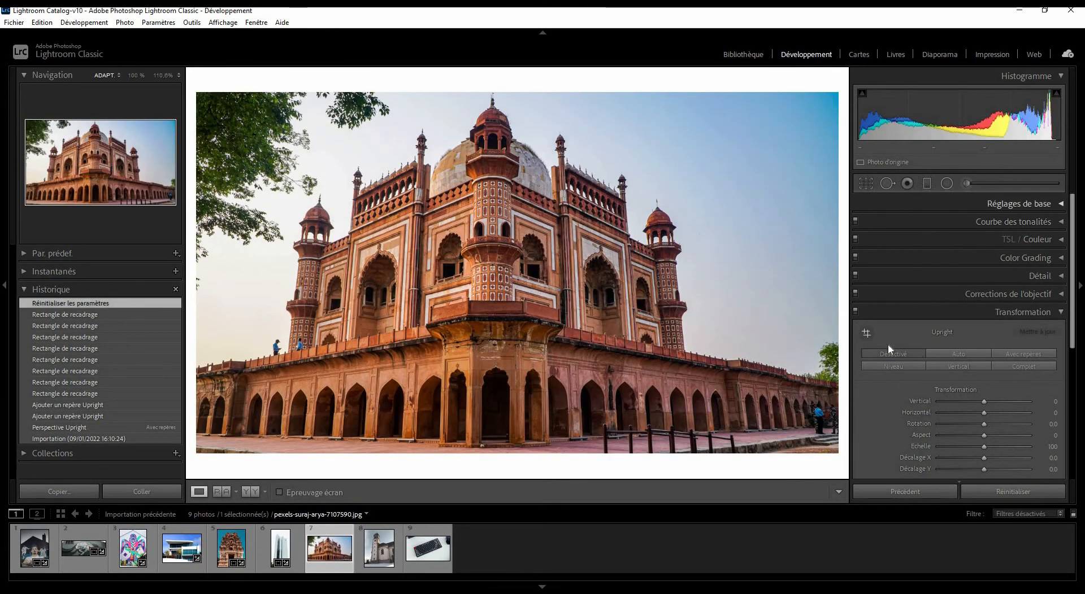
click(861, 331)
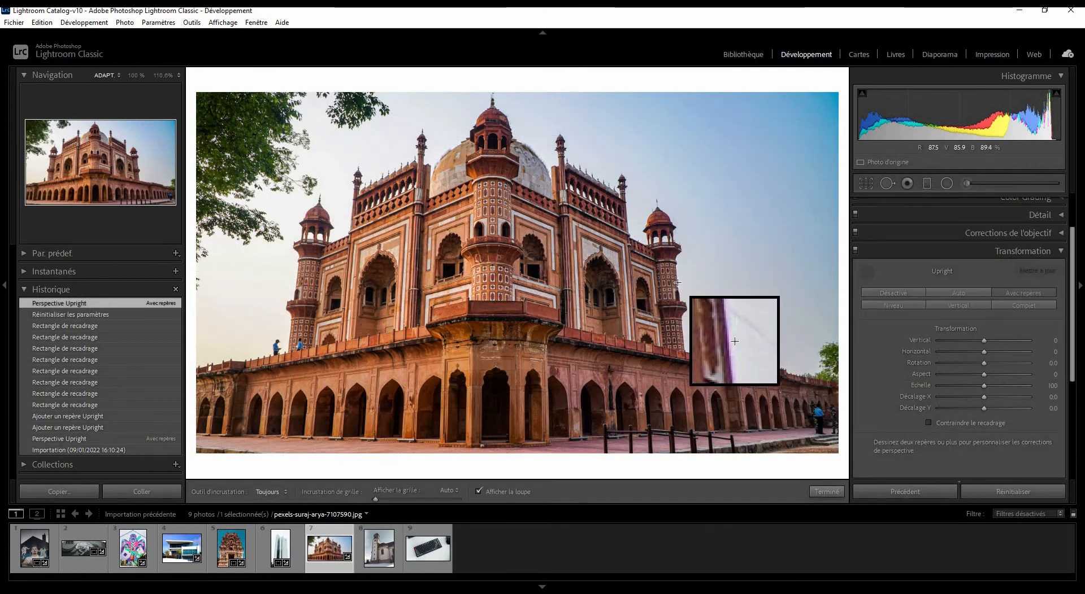
drag(677, 284, 675, 265)
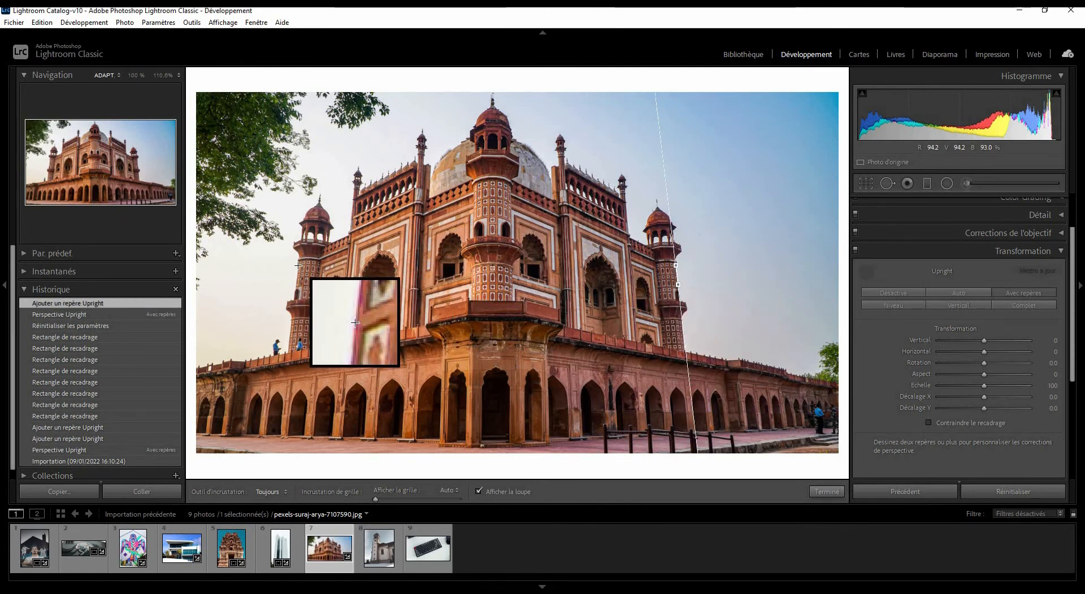
drag(299, 265, 295, 294)
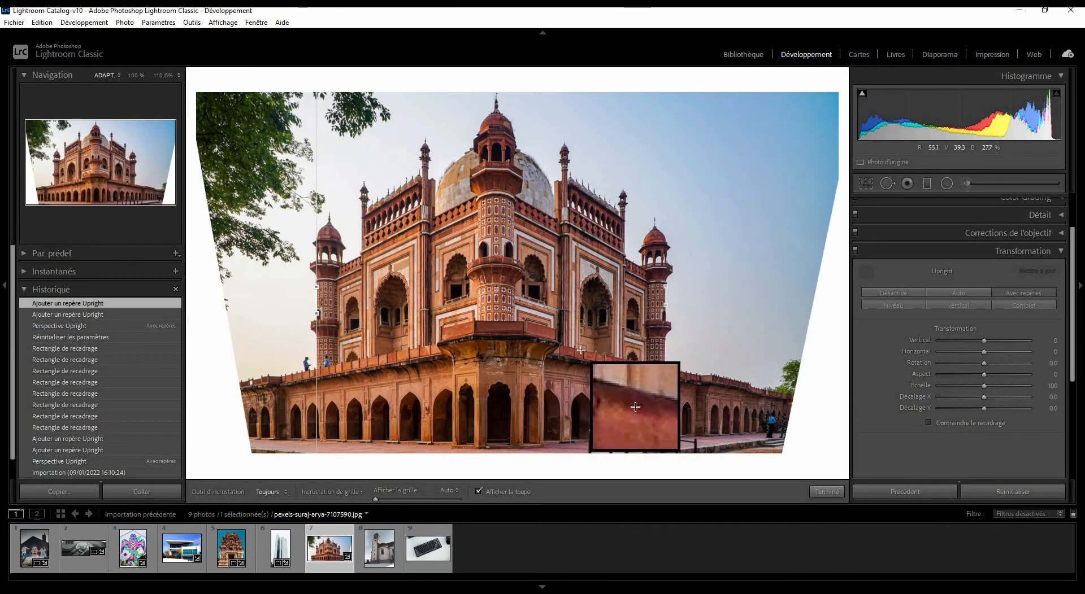
Try a guided Upright horizontal along the monument's terrace edge, undo it, and draw one along the base of the central bastion instead
drag(579, 350, 607, 355)
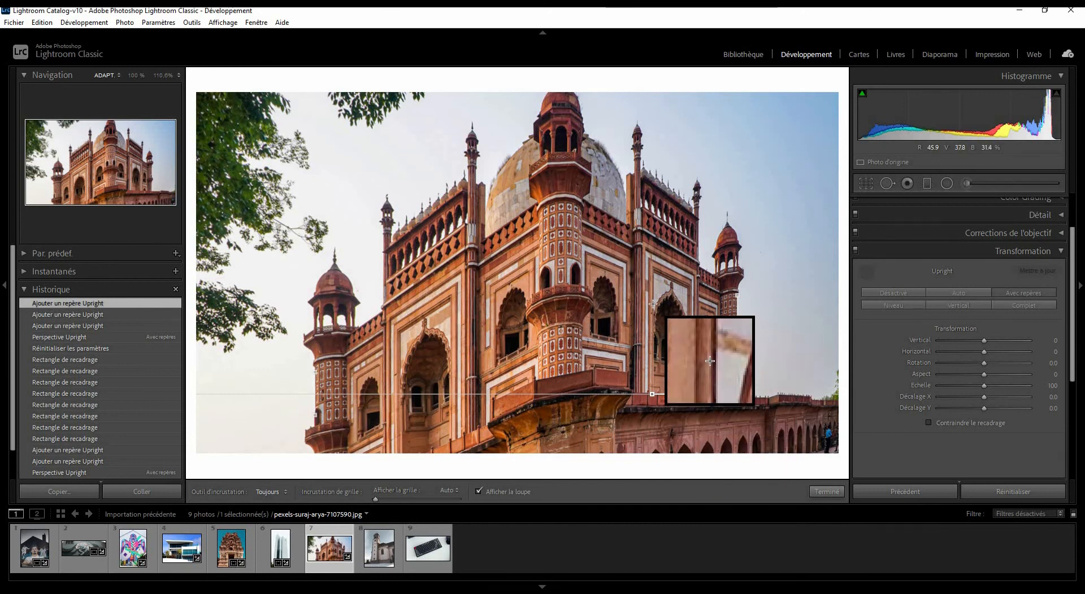
key(ctrl+z)
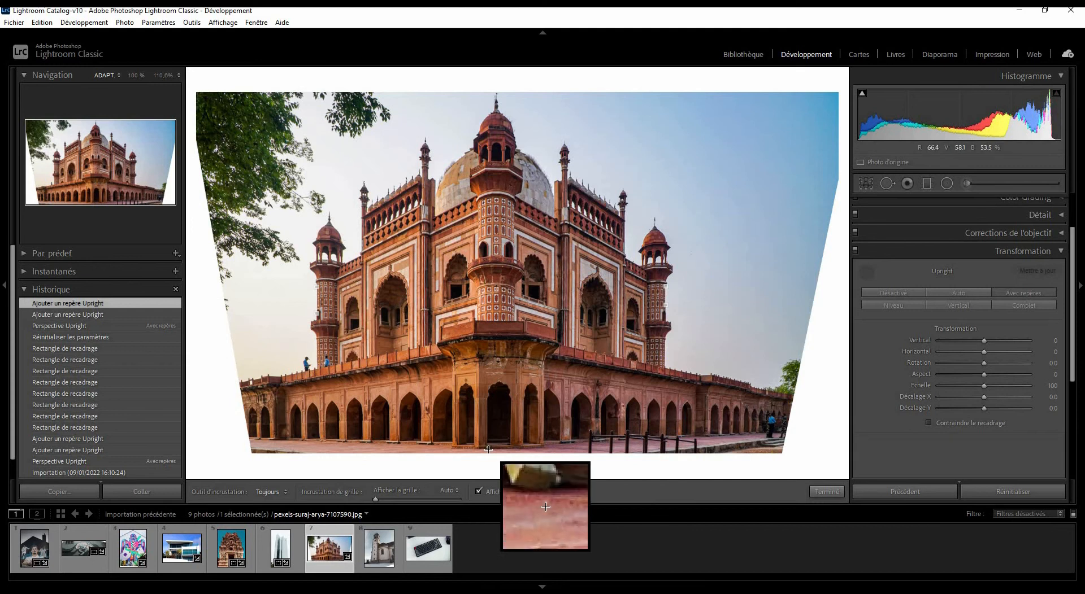
drag(488, 451, 517, 450)
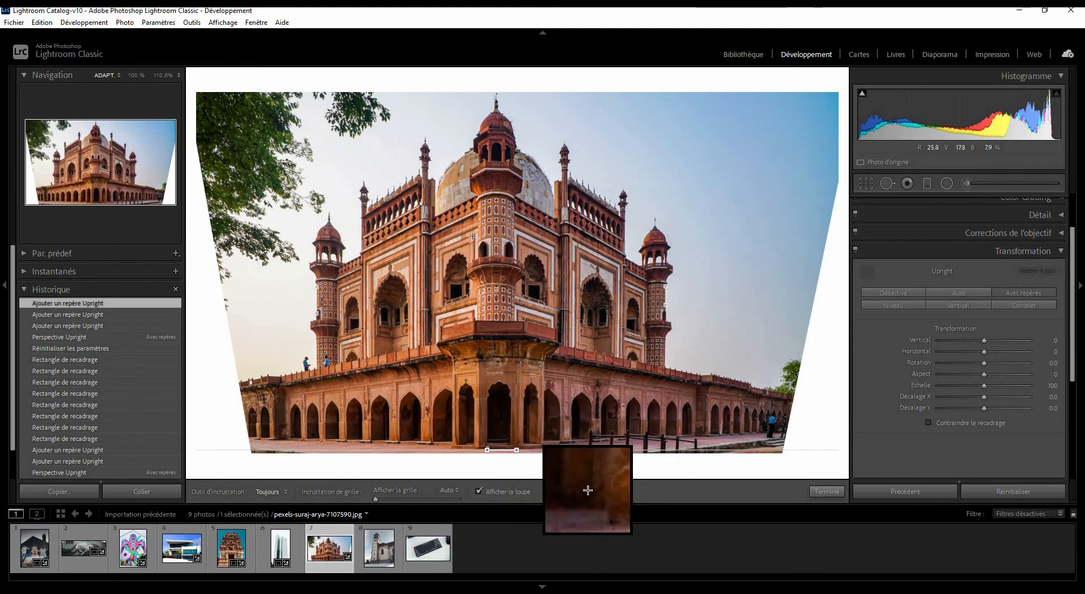
Crop the straightened monument photo to a 4 x 3 ratio, with the building centred in the frame
key(r)
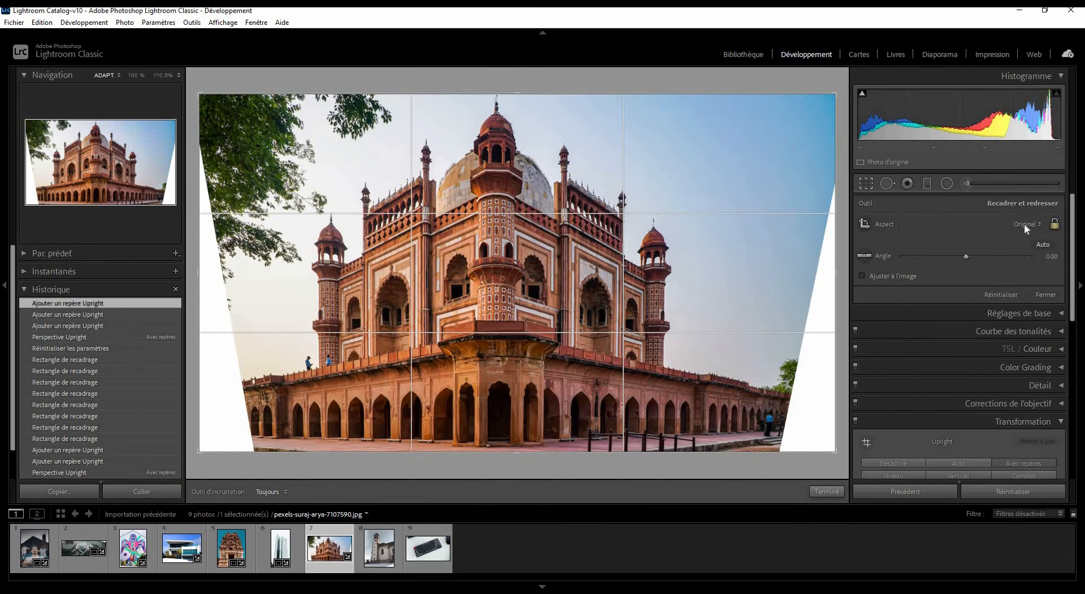
click(1023, 225)
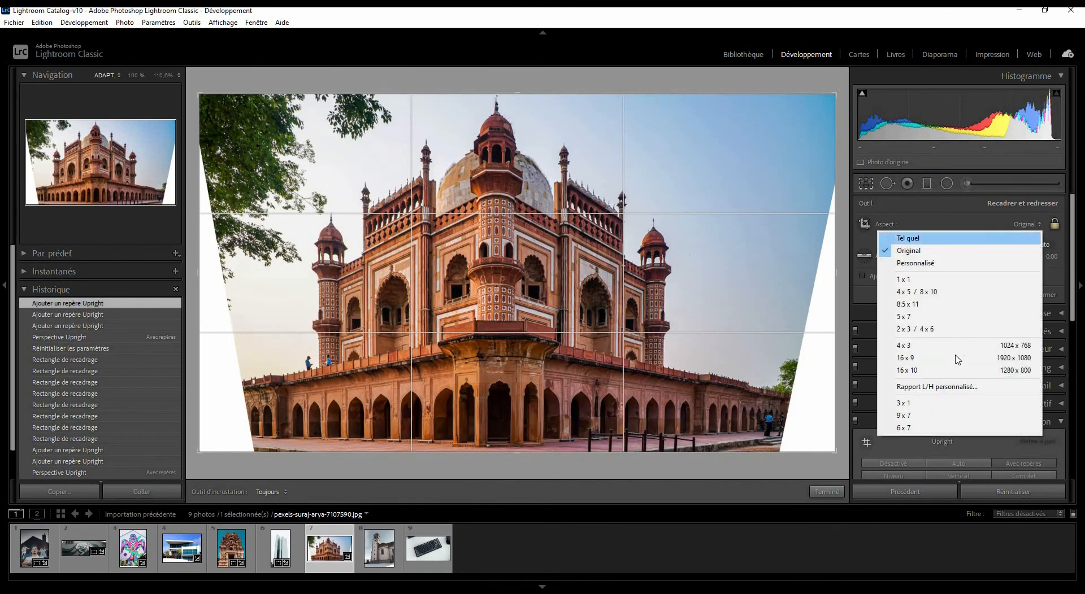
key(Return)
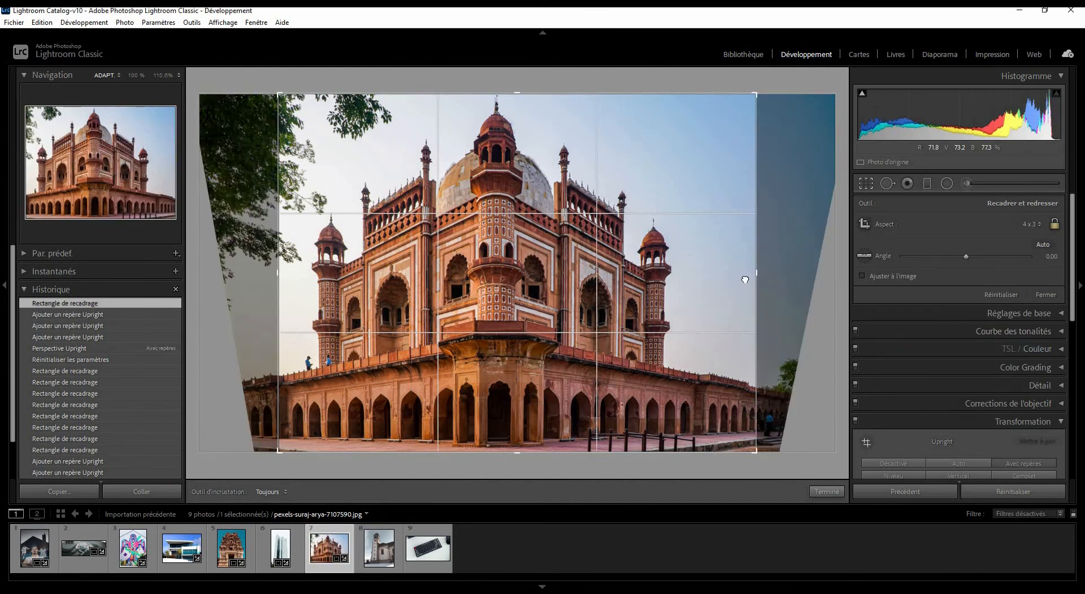
drag(560, 314, 574, 315)
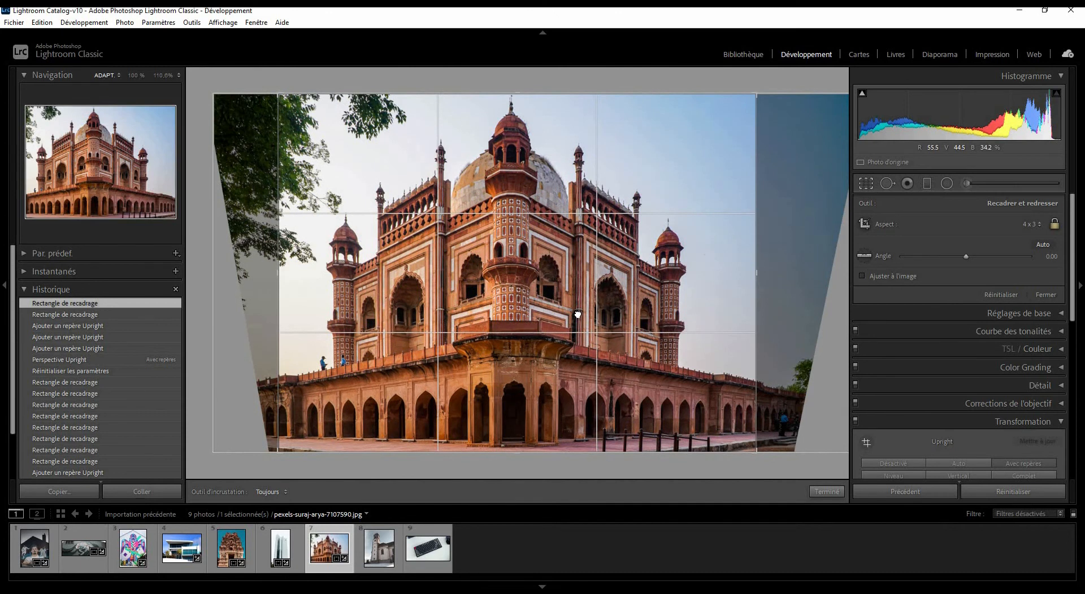
click(825, 492)
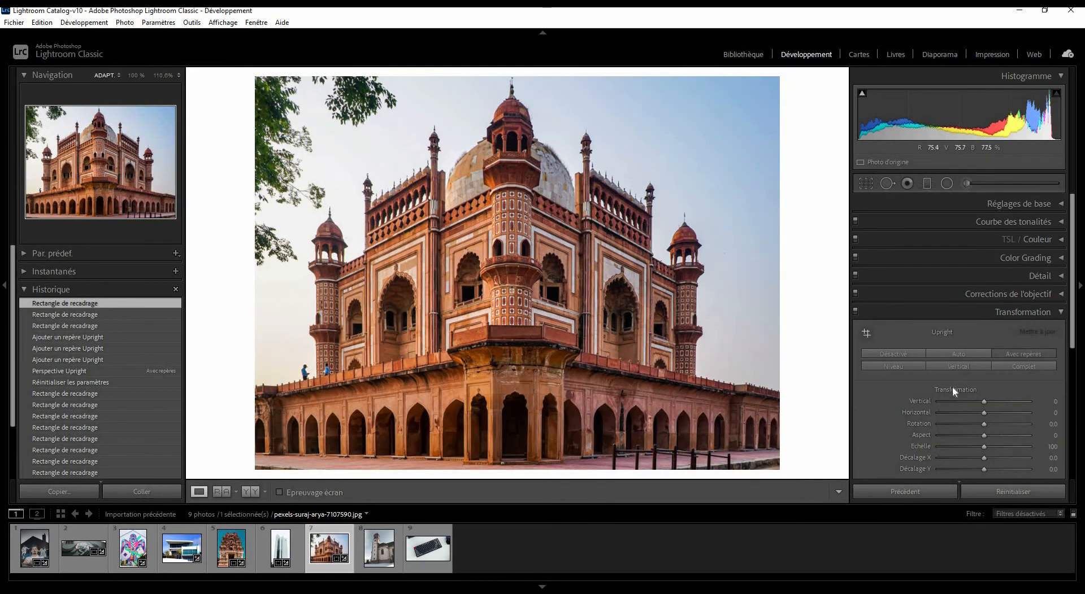
On the church tower photo, set the Vertical transform to -11 and the Horizontal transform to -13
key(Right)
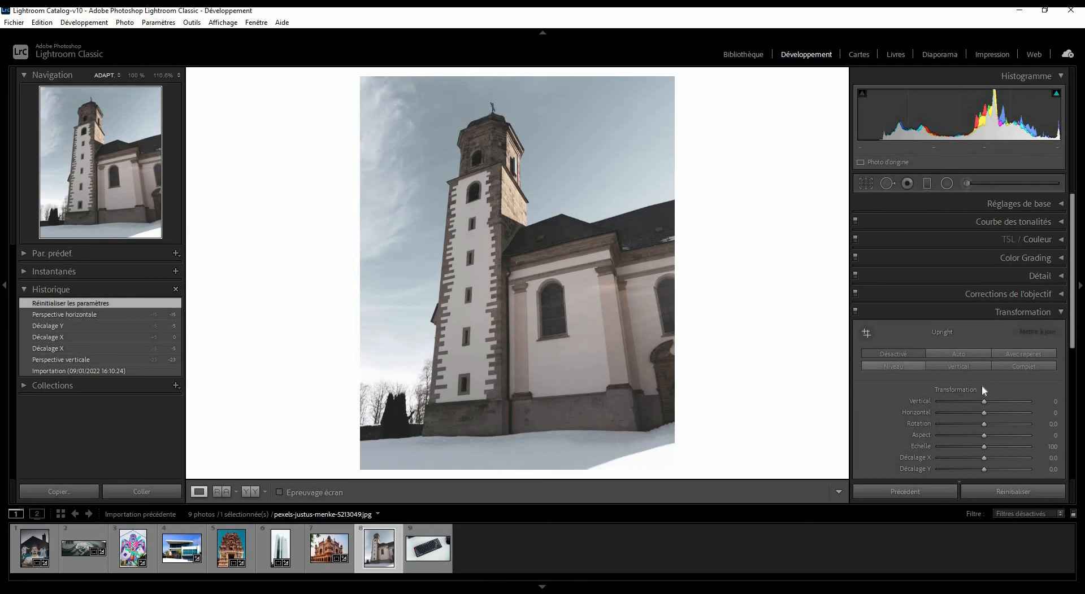
drag(986, 400, 980, 416)
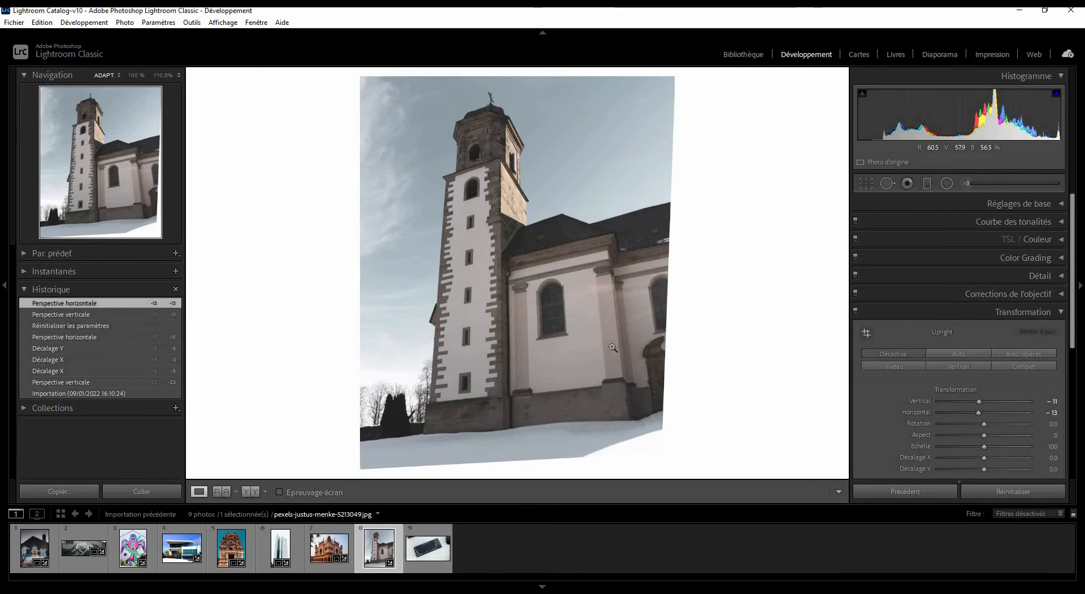
On the keyboard photo, draw four guided Upright lines along the keyboard's left, top, right and bottom edges
key(Right)
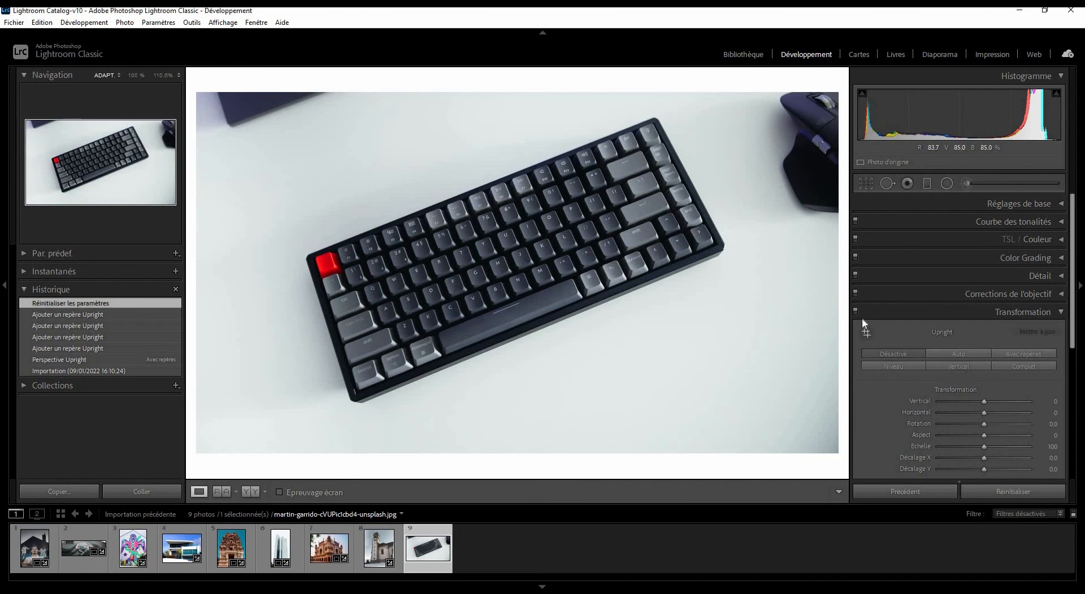
click(866, 335)
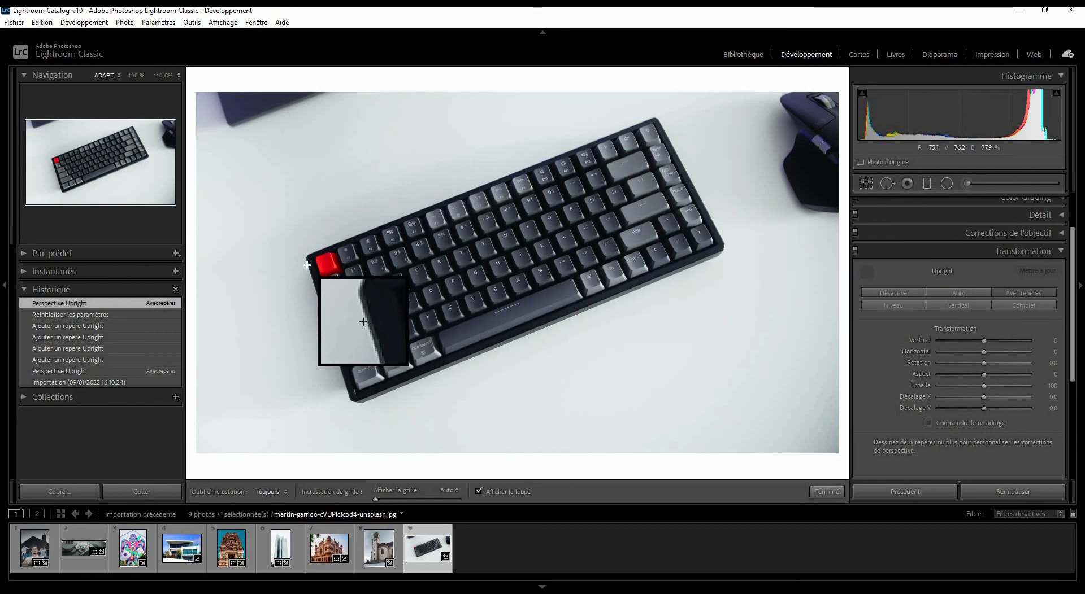
drag(308, 267, 338, 366)
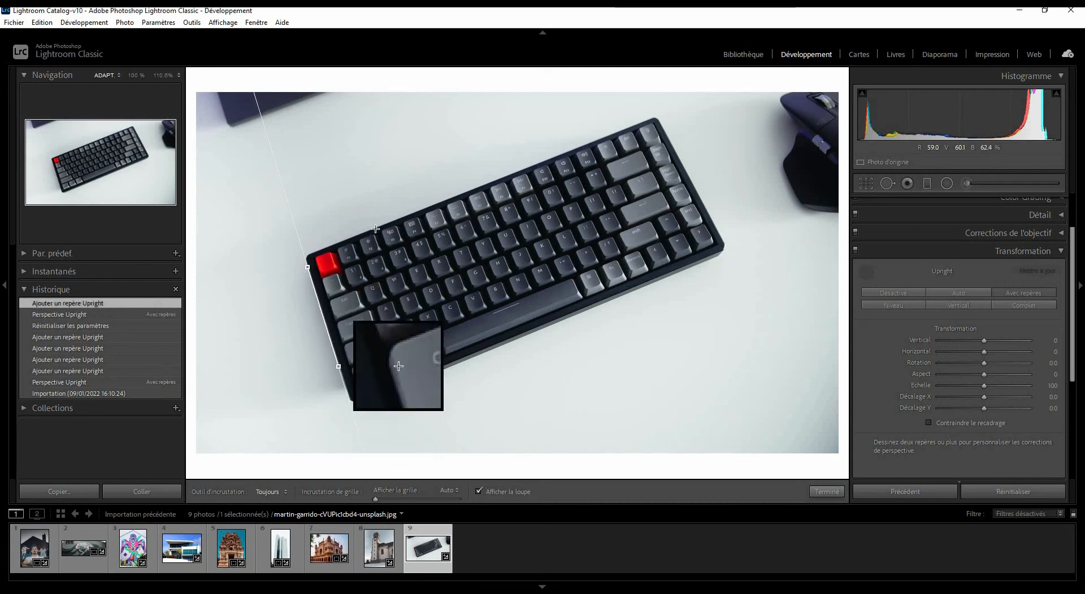
drag(379, 226, 446, 199)
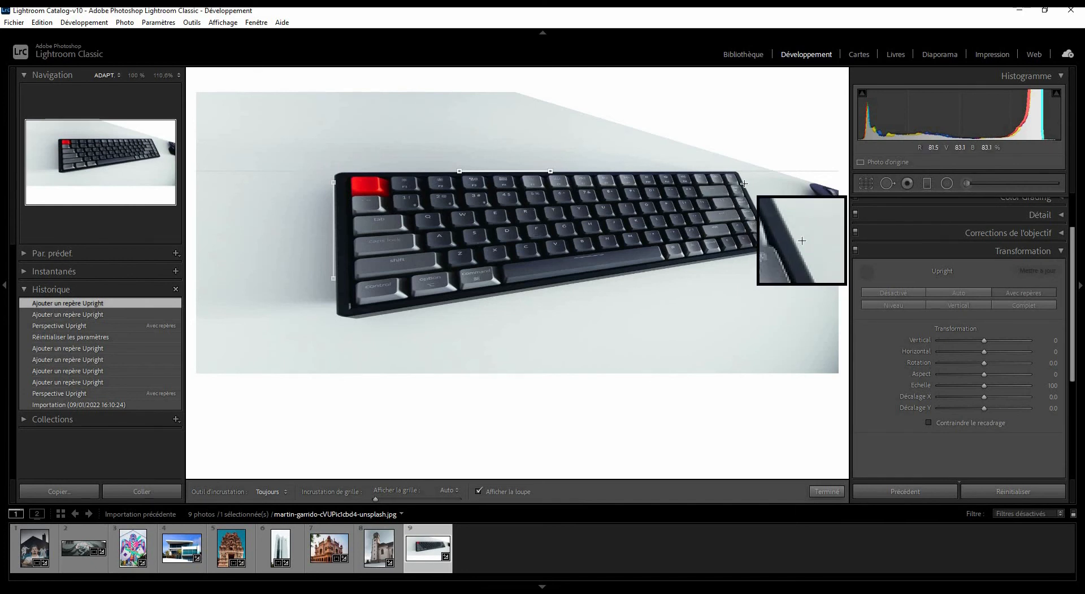
drag(744, 184, 768, 234)
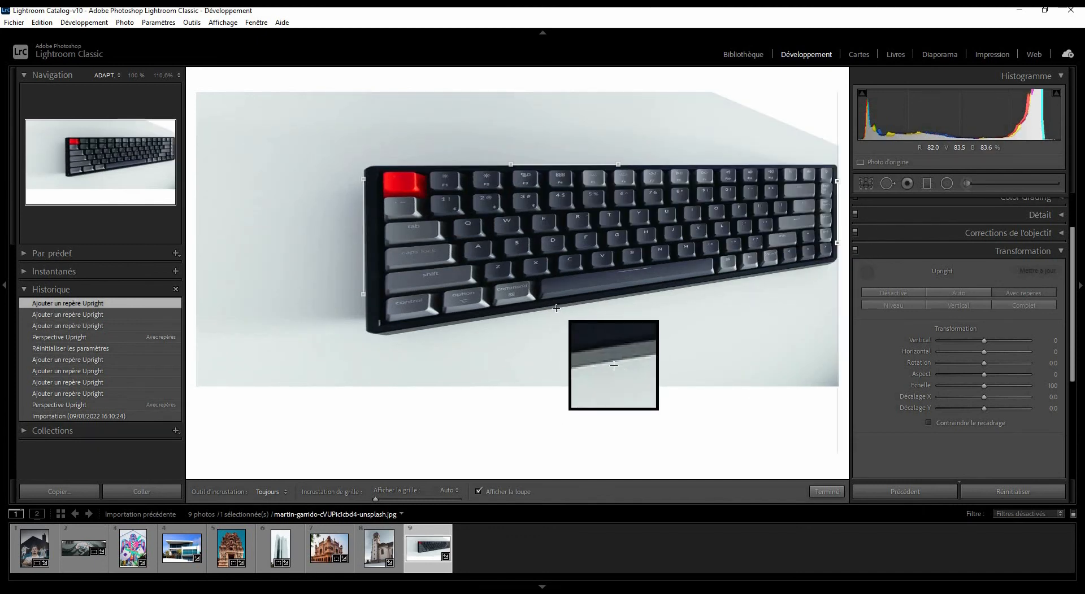
mouse_move(553, 309)
mouse_down()
mouse_move(624, 286)
mouse_move(655, 293)
mouse_up()
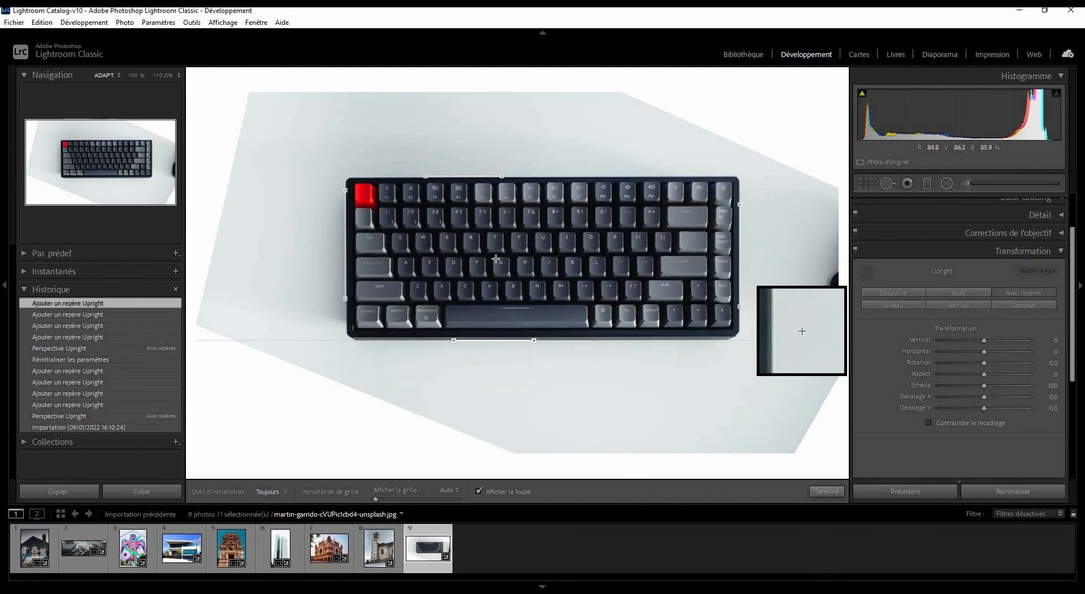
Crop the straightened keyboard photo tightly around the keyboard at the original aspect ratio, excluding the blank corners and the mouse
click(868, 181)
drag(523, 109, 520, 123)
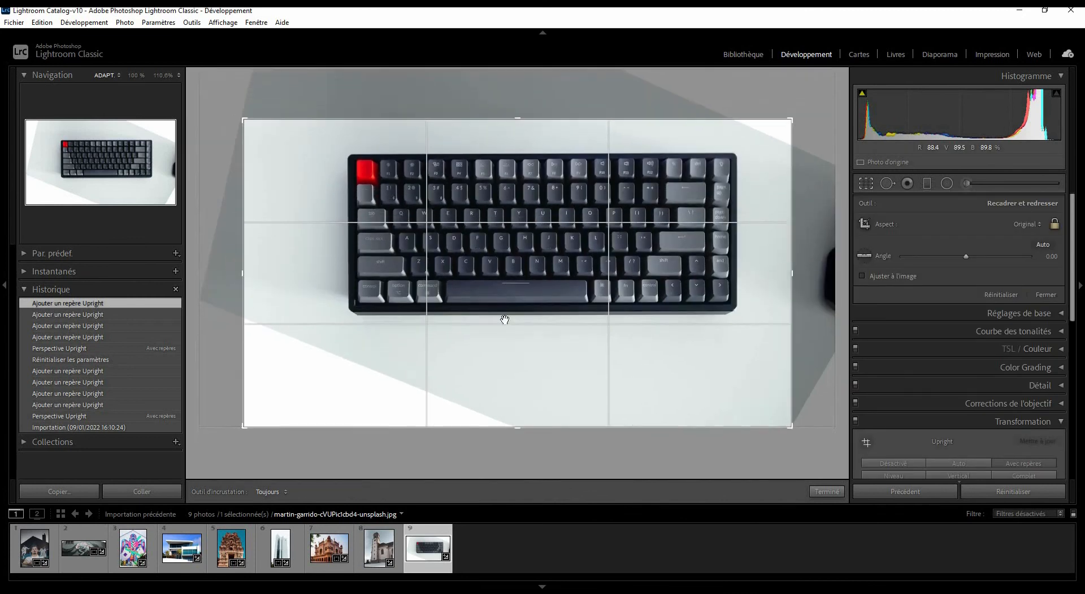
drag(519, 432, 516, 370)
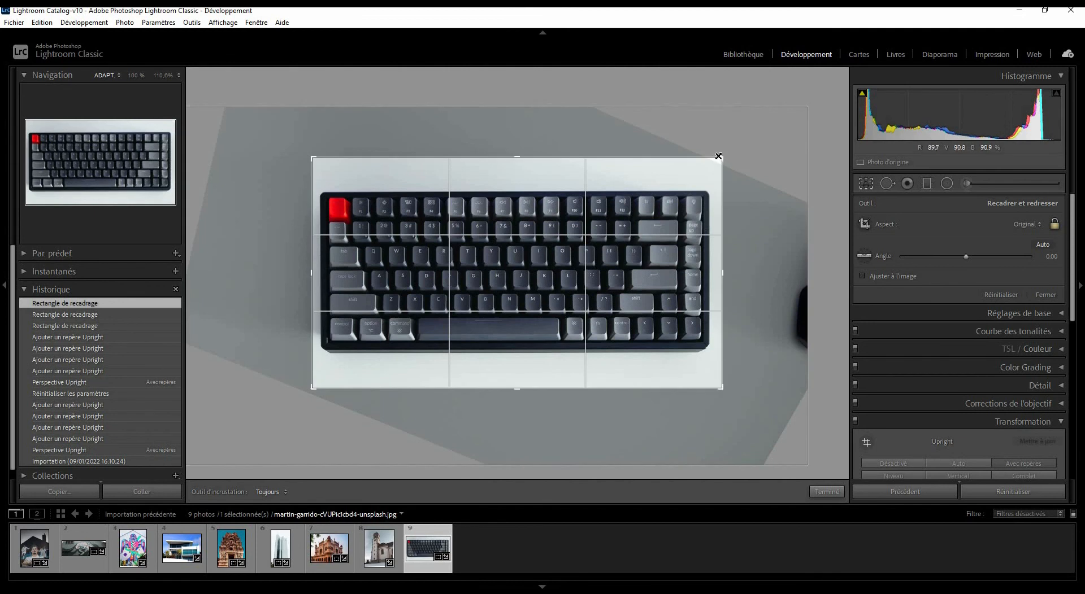
drag(717, 159, 718, 163)
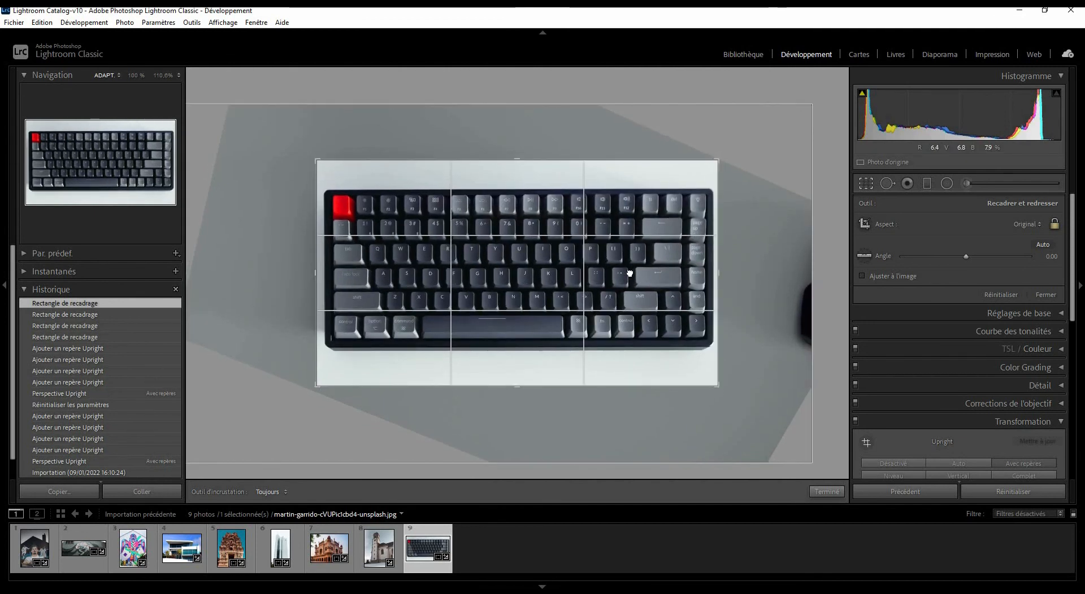
click(826, 492)
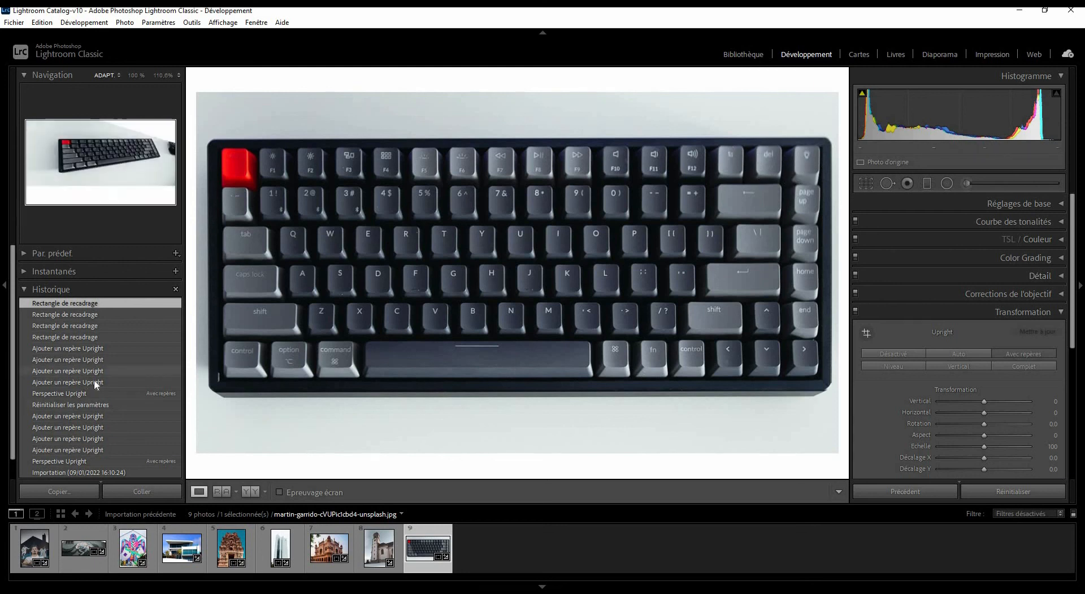
Compare the keyboard photo's imported state with its final cropped version through the edit history, ending on the final version
scroll(102, 418, down, 1)
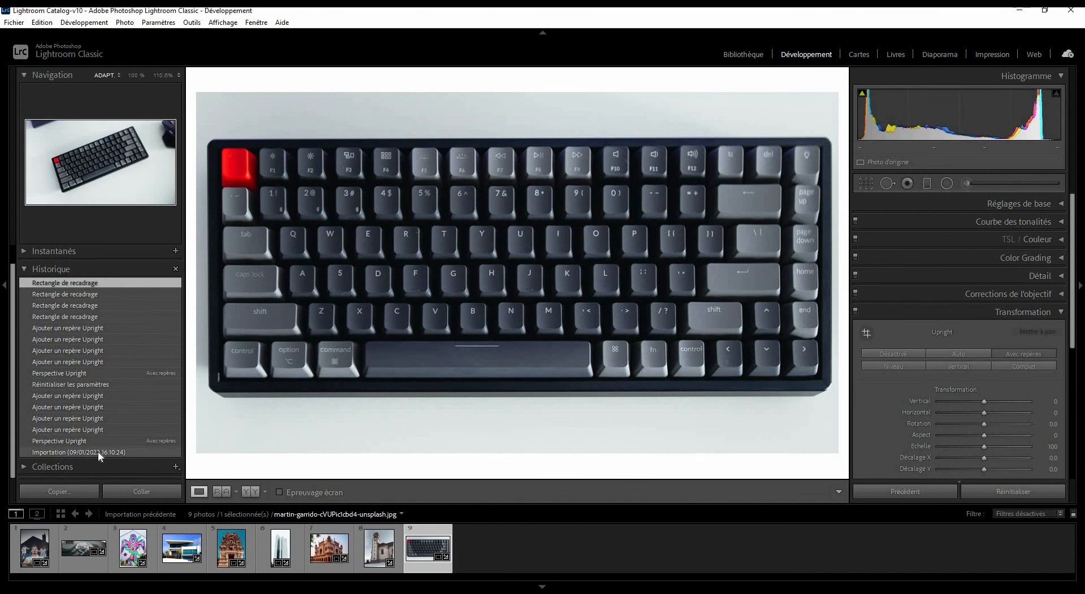
click(97, 452)
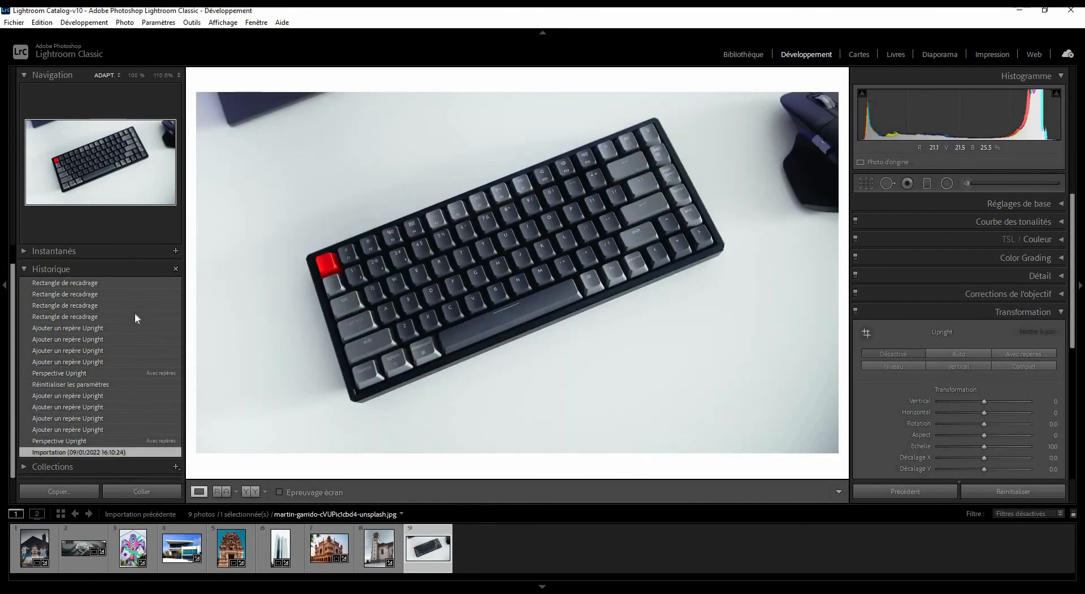
scroll(82, 305, up, 1)
click(74, 305)
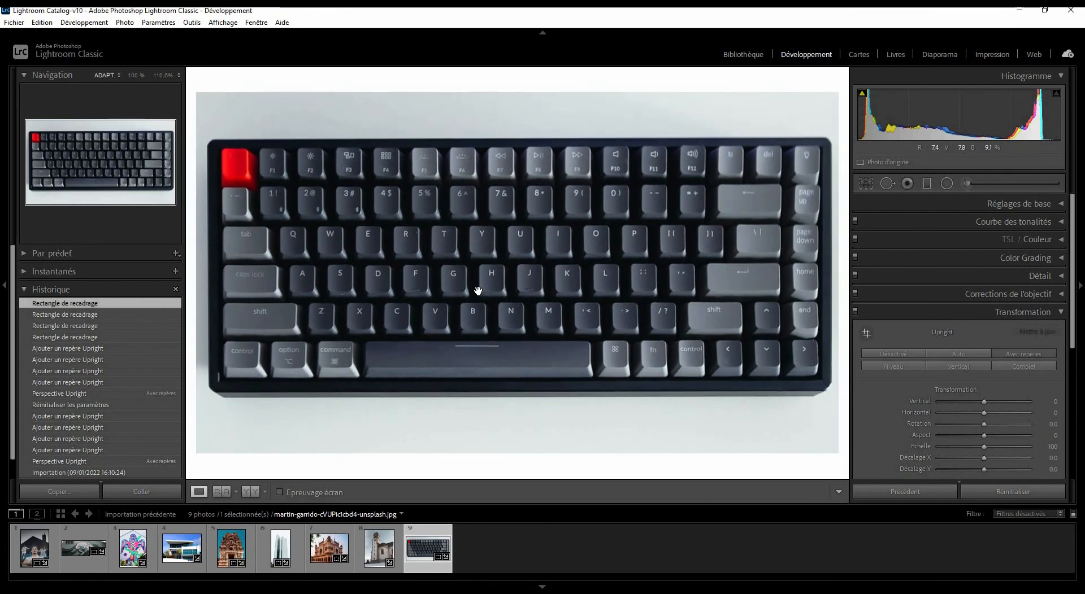
click(478, 291)
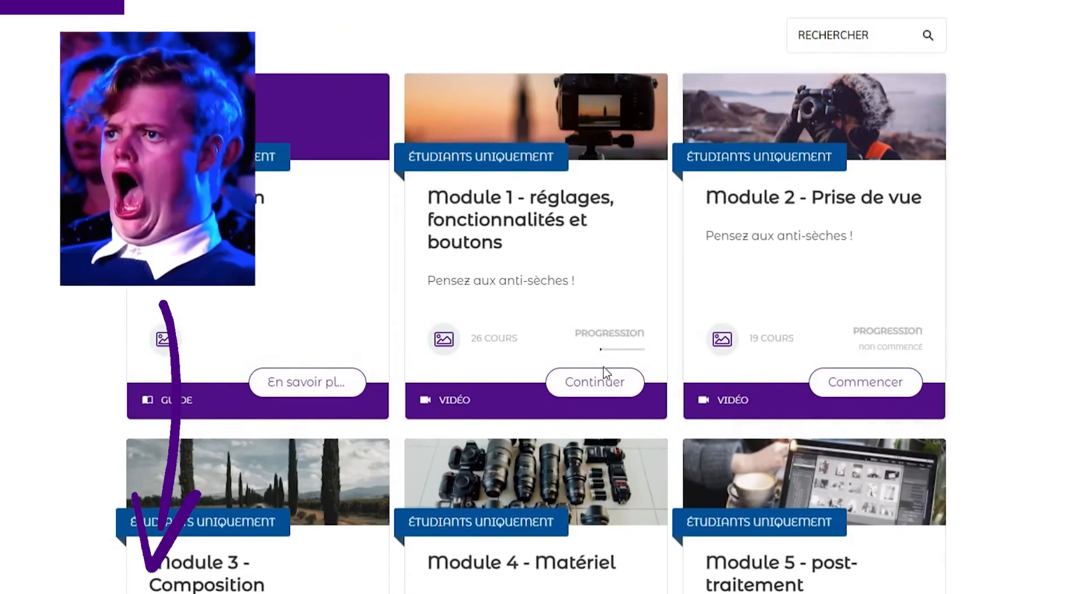
scroll(543, 297, down, 20)
scroll(543, 297, up, 12)
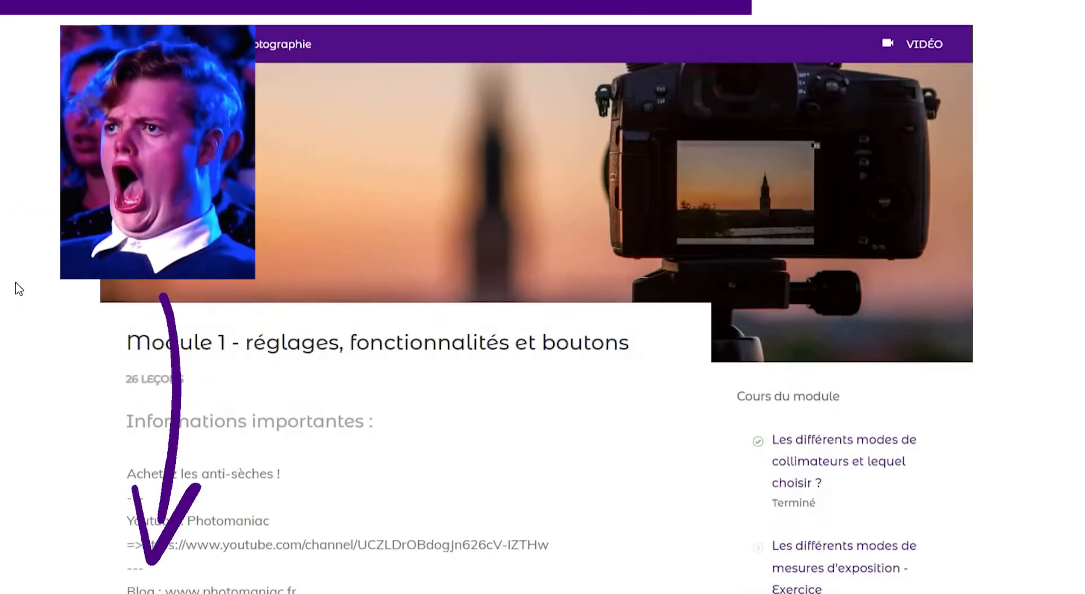
scroll(356, 213, down, 10)
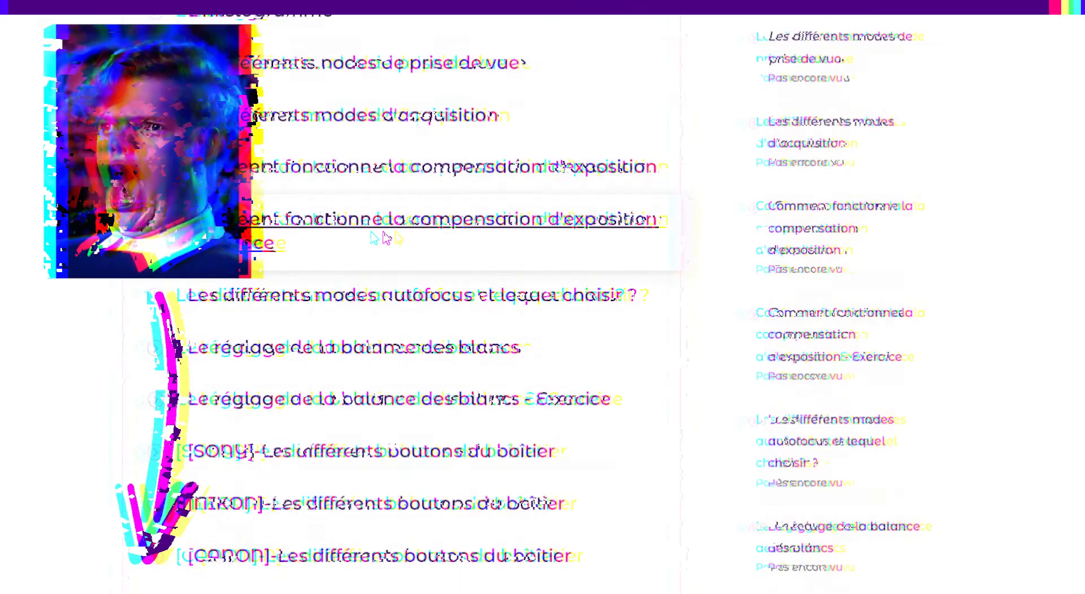